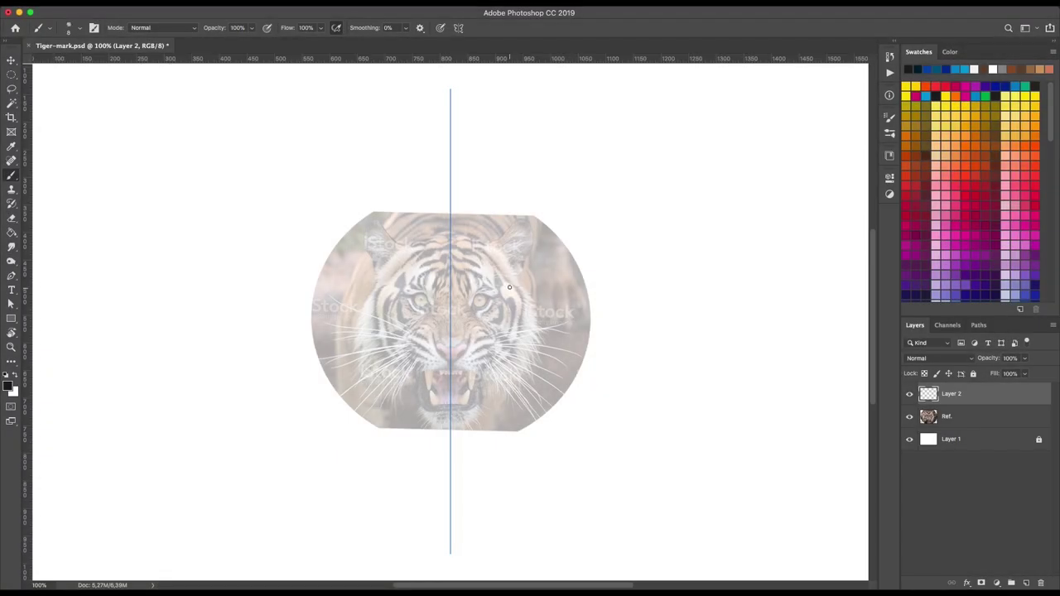
Sketch mirrored face sides, forehead arc, lower cheeks, V-shaped nose, eye circles and ear outlines.
{"action": "left_click_drag", "start_coordinate": [373, 286], "coordinate": [374, 368]}
{"action": "left_click_drag", "start_coordinate": [374, 281], "coordinate": [450, 236]}
{"action": "mouse_move", "coordinate": [373, 346]}
{"action": "left_mouse_down"}
{"action": "mouse_move", "coordinate": [410, 375]}
{"action": "mouse_move", "coordinate": [400, 343]}
{"action": "left_mouse_up"}
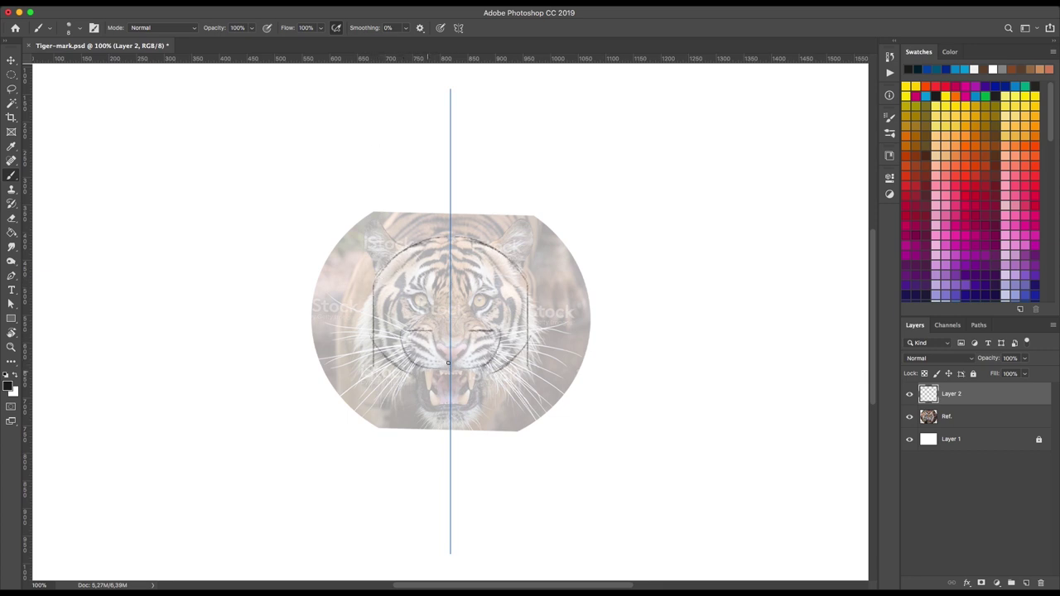
{"action": "left_click_drag", "start_coordinate": [436, 339], "coordinate": [450, 360]}
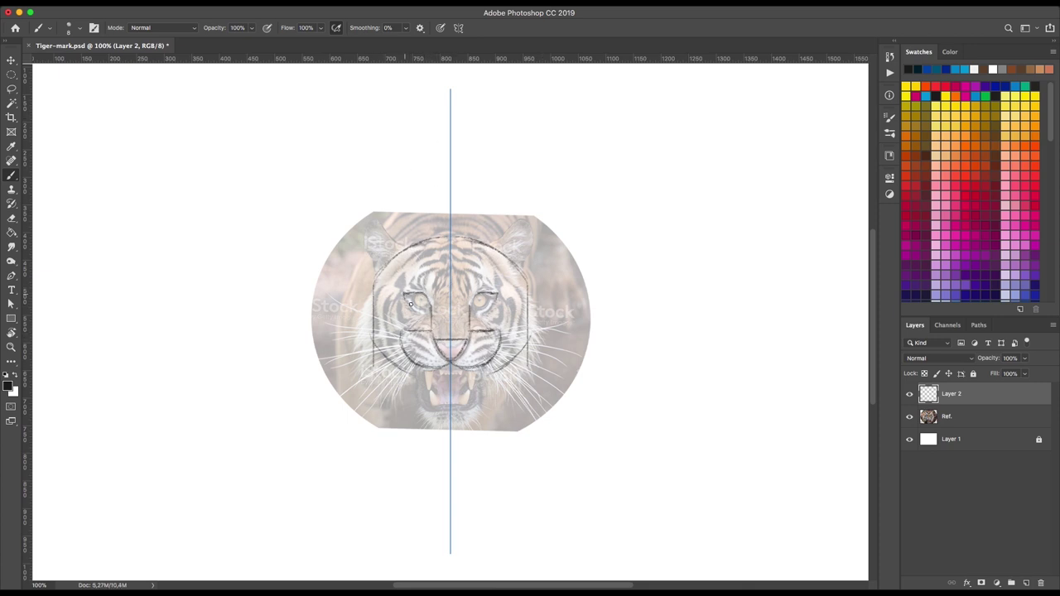
{"action": "mouse_move", "coordinate": [417, 298]}
{"action": "left_mouse_down"}
{"action": "mouse_move", "coordinate": [407, 287]}
{"action": "mouse_move", "coordinate": [436, 282]}
{"action": "left_mouse_up"}
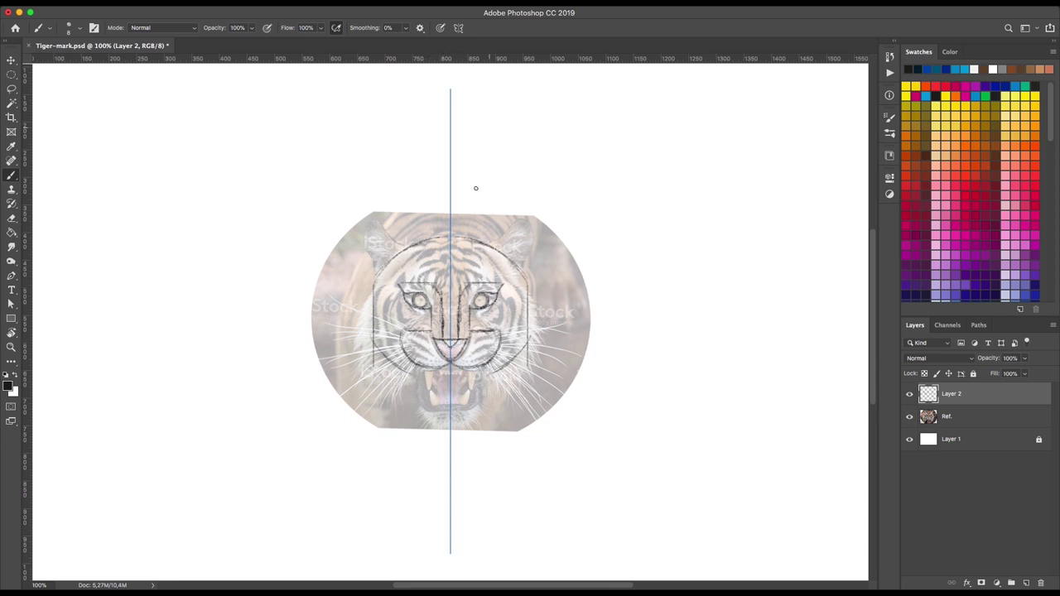
{"action": "left_click_drag", "start_coordinate": [491, 241], "coordinate": [535, 240]}
Add the jaw, cheek lines, a forehead stripe, refined ears and cheek stripes, briefly hiding the Ref layer.
{"action": "mouse_move", "coordinate": [418, 367]}
{"action": "left_mouse_down"}
{"action": "mouse_move", "coordinate": [419, 401]}
{"action": "mouse_move", "coordinate": [448, 413]}
{"action": "mouse_move", "coordinate": [448, 428]}
{"action": "left_mouse_up"}
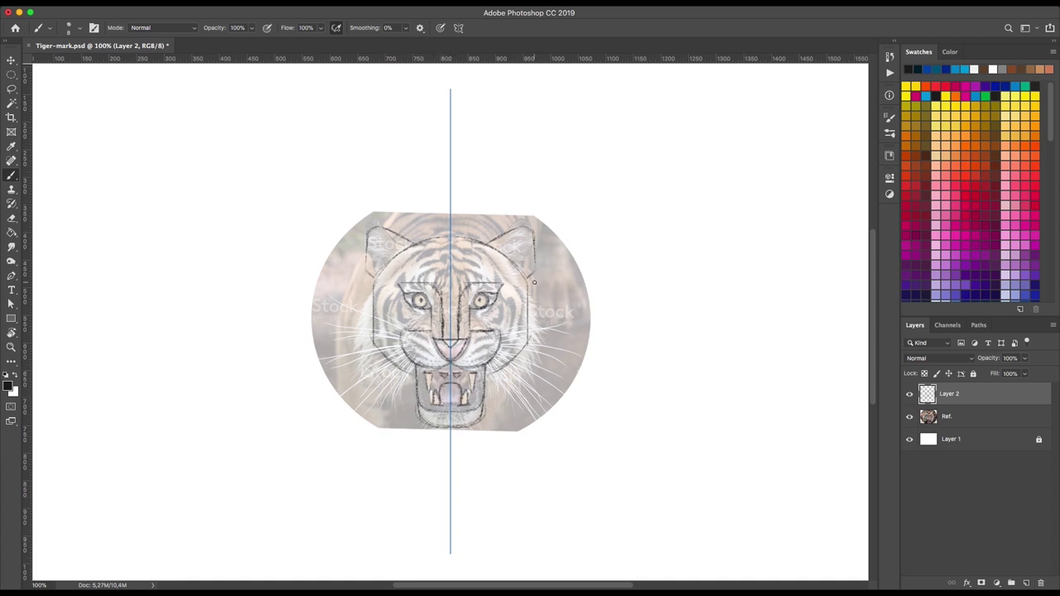
{"action": "left_click_drag", "start_coordinate": [530, 281], "coordinate": [539, 311]}
{"action": "left_click_drag", "start_coordinate": [536, 338], "coordinate": [496, 380]}
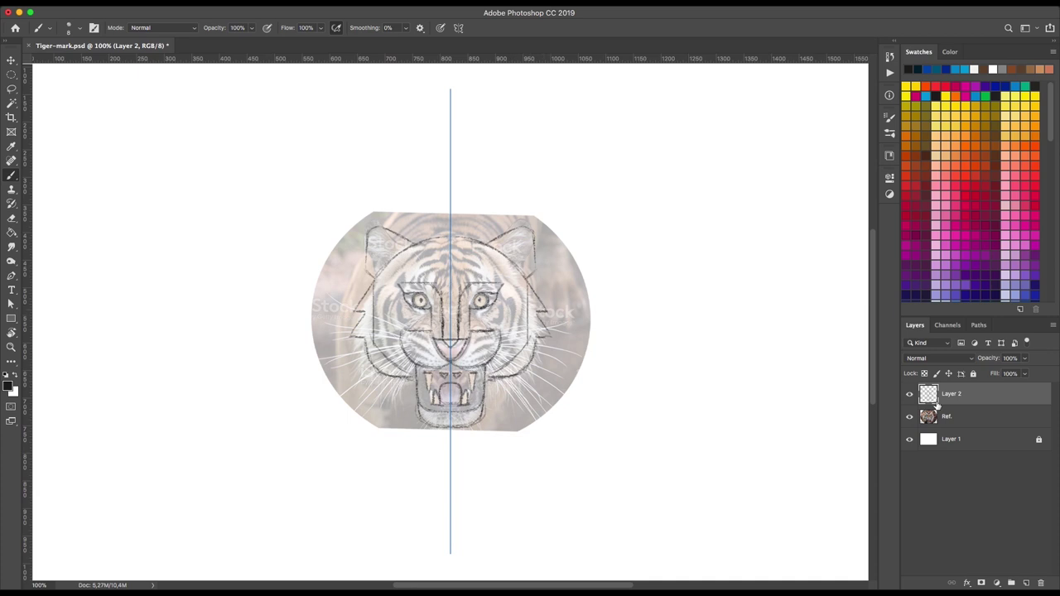
{"action": "left_click", "coordinate": [909, 417]}
{"action": "left_click_drag", "start_coordinate": [448, 266], "coordinate": [439, 272]}
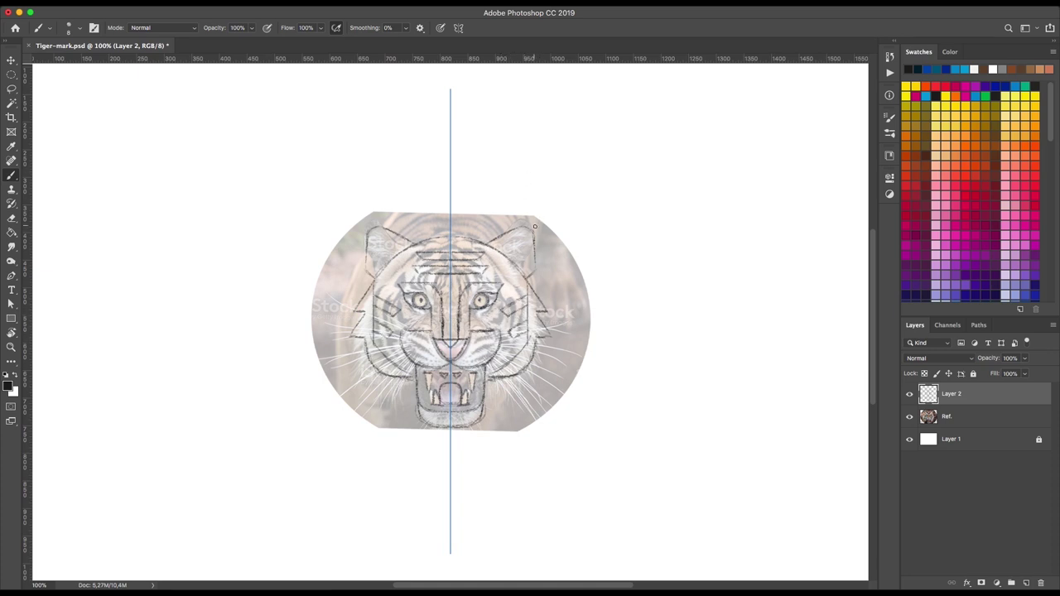
{"action": "left_click_drag", "start_coordinate": [529, 236], "coordinate": [502, 252]}
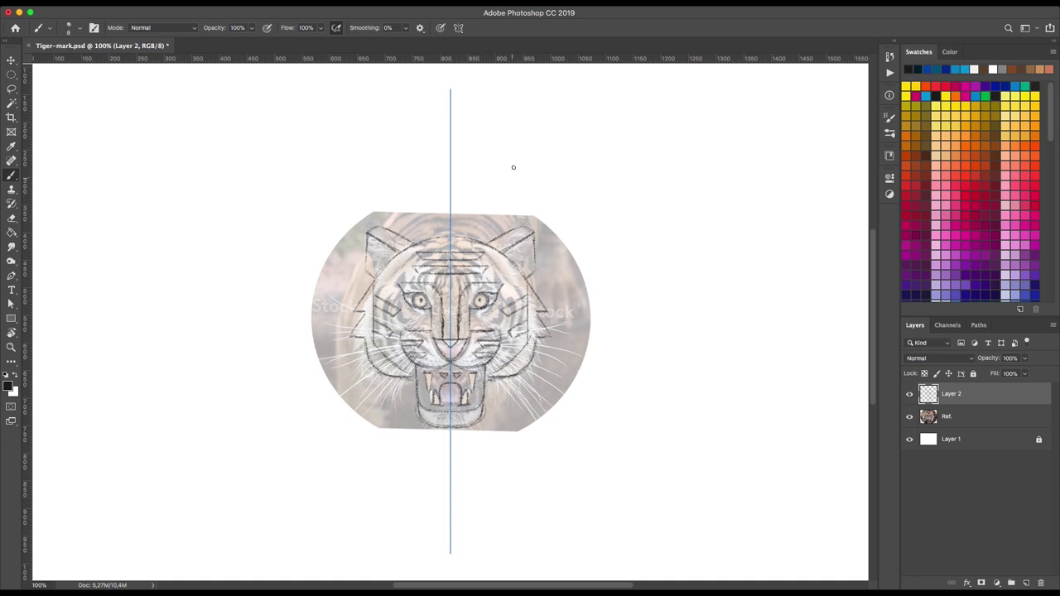
{"action": "left_click_drag", "start_coordinate": [389, 360], "coordinate": [375, 299]}
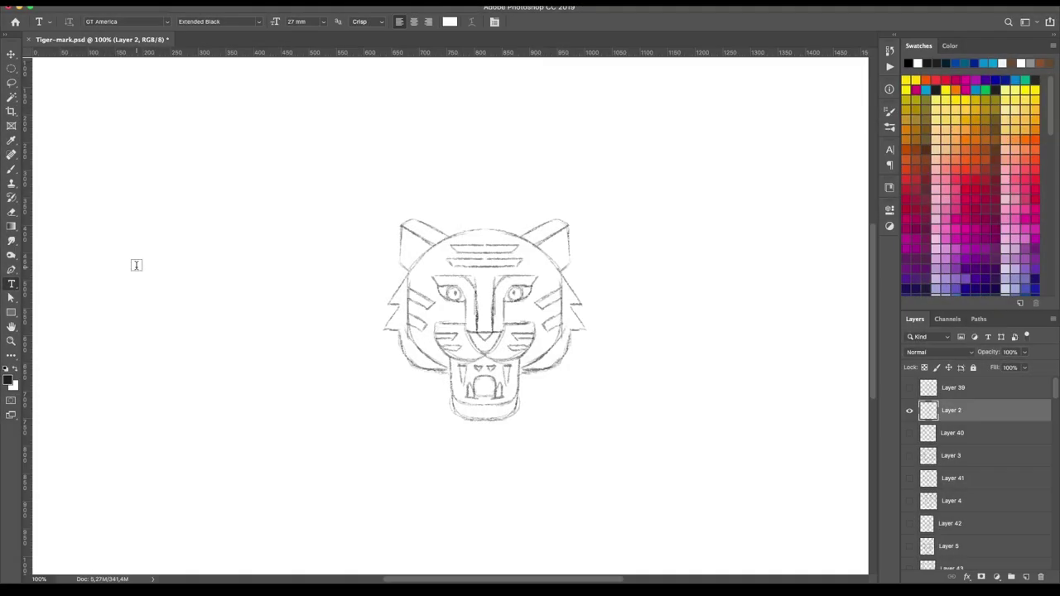
Set a vertical Symmetry axis for the Brush and create a new empty layer above the sketch.
{"action": "key", "text": "b"}
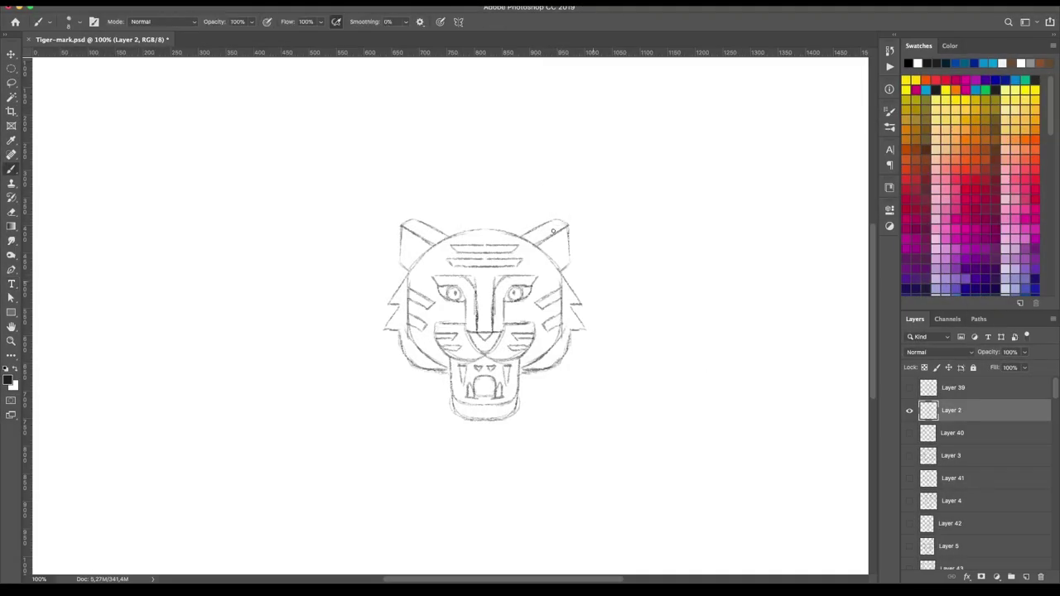
{"action": "left_click", "coordinate": [458, 22]}
{"action": "left_click", "coordinate": [500, 55]}
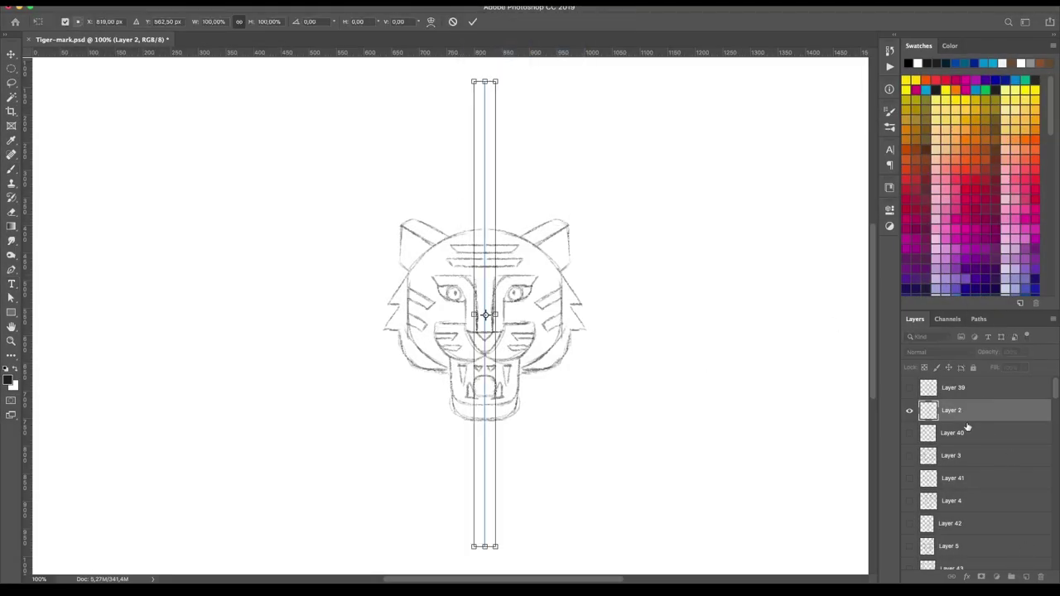
{"action": "key", "text": "Return"}
{"action": "key", "text": "ctrl+shift+alt+n"}
Trace the head outline, both ears, zigzag cheek fur and lower cheek line in dark strokes.
{"action": "mouse_move", "coordinate": [408, 318]}
{"action": "left_mouse_down"}
{"action": "mouse_move", "coordinate": [445, 243]}
{"action": "mouse_move", "coordinate": [485, 231]}
{"action": "mouse_move", "coordinate": [406, 331]}
{"action": "mouse_move", "coordinate": [447, 368]}
{"action": "left_mouse_up"}
{"action": "mouse_move", "coordinate": [398, 258]}
{"action": "left_mouse_down"}
{"action": "mouse_move", "coordinate": [414, 227]}
{"action": "mouse_move", "coordinate": [452, 237]}
{"action": "mouse_move", "coordinate": [398, 240]}
{"action": "mouse_move", "coordinate": [443, 232]}
{"action": "left_mouse_up"}
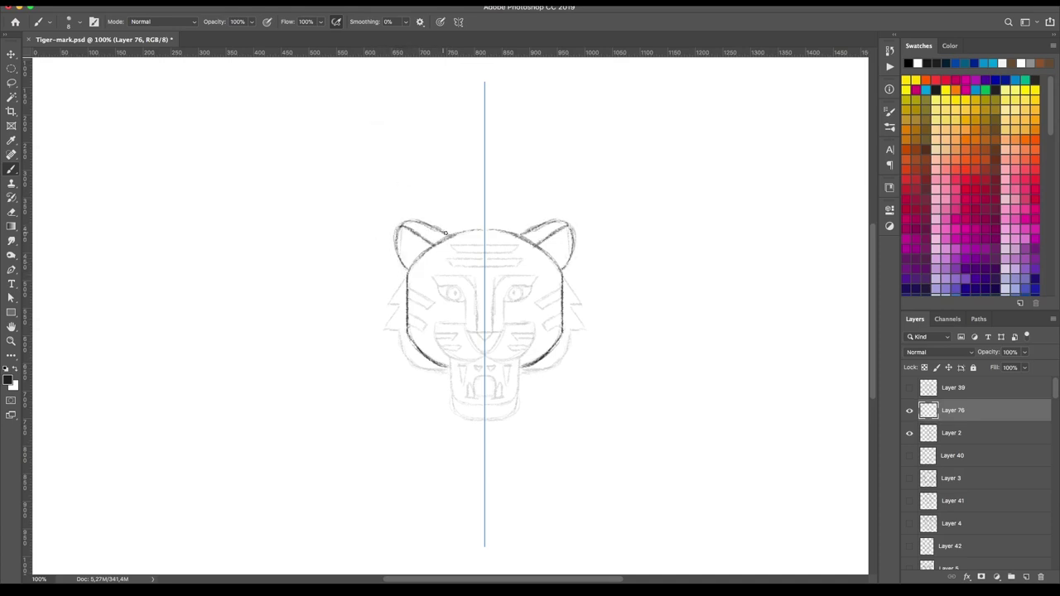
{"action": "mouse_move", "coordinate": [405, 275]}
{"action": "left_mouse_down"}
{"action": "mouse_move", "coordinate": [380, 304]}
{"action": "mouse_move", "coordinate": [377, 332]}
{"action": "mouse_move", "coordinate": [439, 370]}
{"action": "left_mouse_up"}
{"action": "left_click_drag", "start_coordinate": [399, 336], "coordinate": [424, 368]}
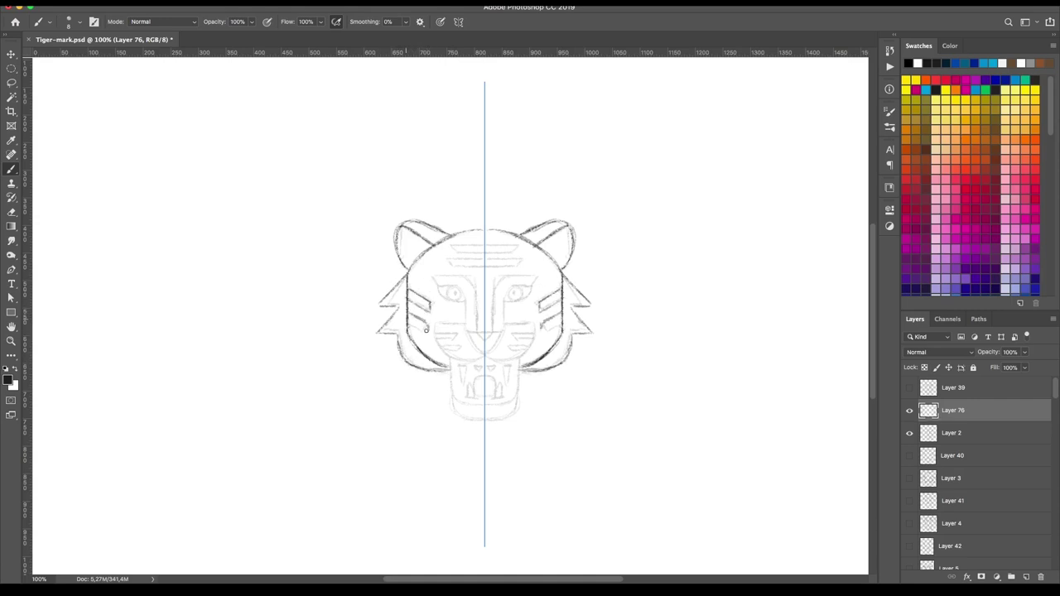
Trace forehead stripes, eyes, V-nose and jaw, then draw an Illustrator rectangle over the face's left half.
{"action": "mouse_move", "coordinate": [459, 245]}
{"action": "left_mouse_down"}
{"action": "mouse_move", "coordinate": [449, 250]}
{"action": "mouse_move", "coordinate": [454, 268]}
{"action": "mouse_move", "coordinate": [484, 267]}
{"action": "mouse_move", "coordinate": [465, 289]}
{"action": "left_mouse_up"}
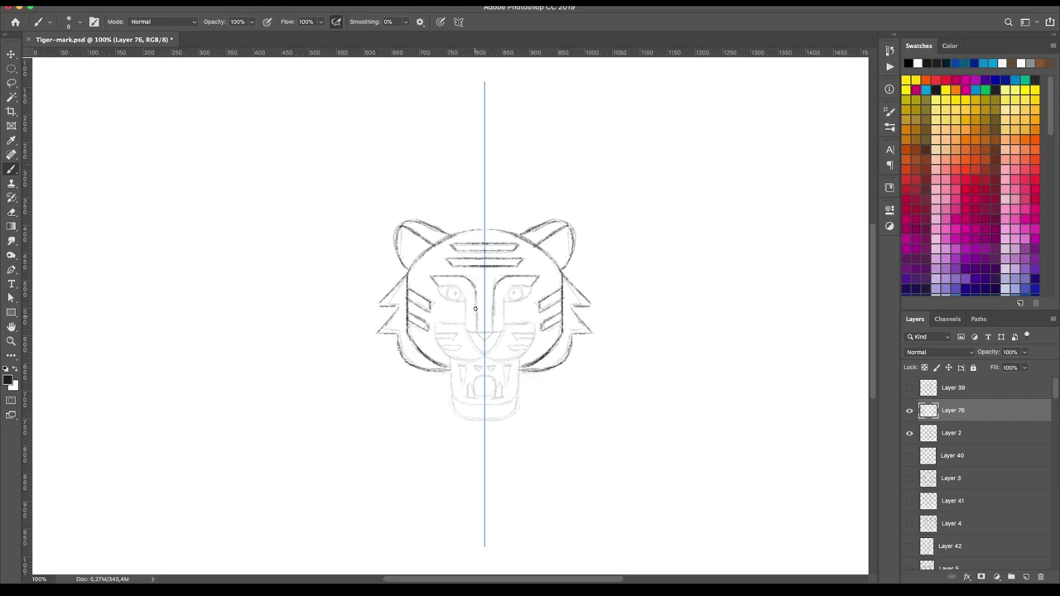
{"action": "left_click_drag", "start_coordinate": [440, 293], "coordinate": [448, 288]}
{"action": "mouse_move", "coordinate": [469, 335]}
{"action": "left_mouse_down"}
{"action": "mouse_move", "coordinate": [535, 351]}
{"action": "mouse_move", "coordinate": [484, 353]}
{"action": "left_mouse_up"}
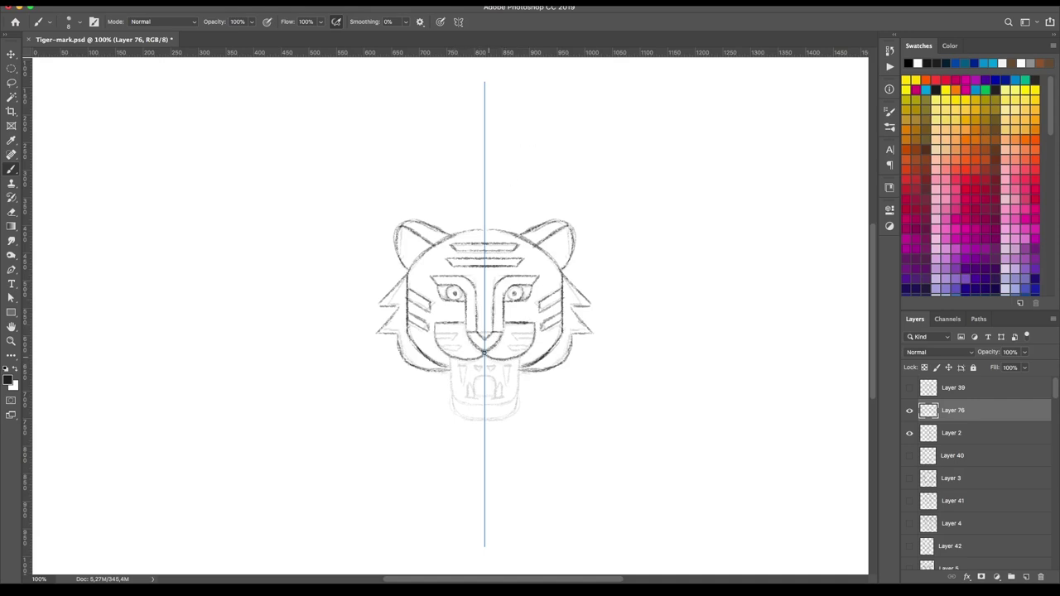
{"action": "mouse_move", "coordinate": [451, 361]}
{"action": "left_mouse_down"}
{"action": "mouse_move", "coordinate": [454, 403]}
{"action": "mouse_move", "coordinate": [493, 420]}
{"action": "left_mouse_up"}
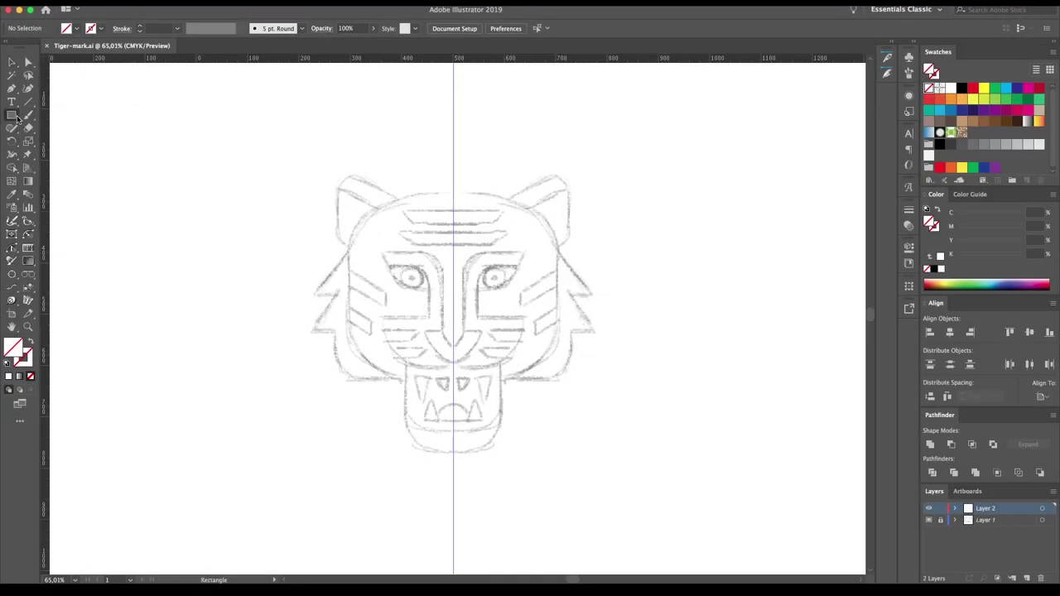
{"action": "left_click_drag", "start_coordinate": [12, 114], "coordinate": [53, 116]}
{"action": "left_click_drag", "start_coordinate": [350, 193], "coordinate": [454, 380]}
Round the rectangle's left corners into a rounded face block.
{"action": "key", "text": "v"}
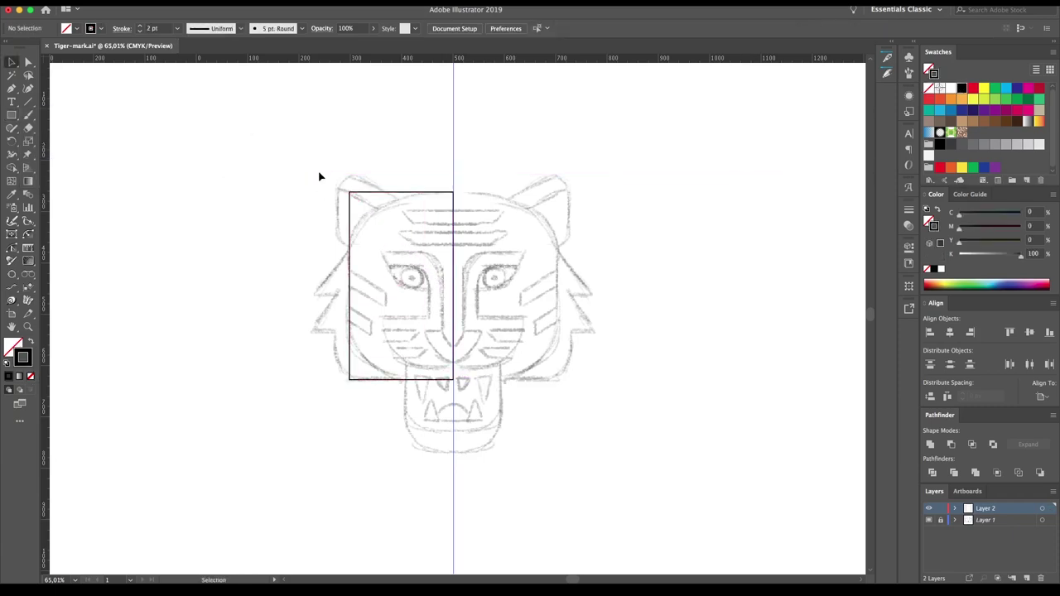
{"action": "key", "text": "a"}
{"action": "left_click_drag", "start_coordinate": [339, 164], "coordinate": [414, 447]}
{"action": "left_click_drag", "start_coordinate": [362, 368], "coordinate": [426, 332]}
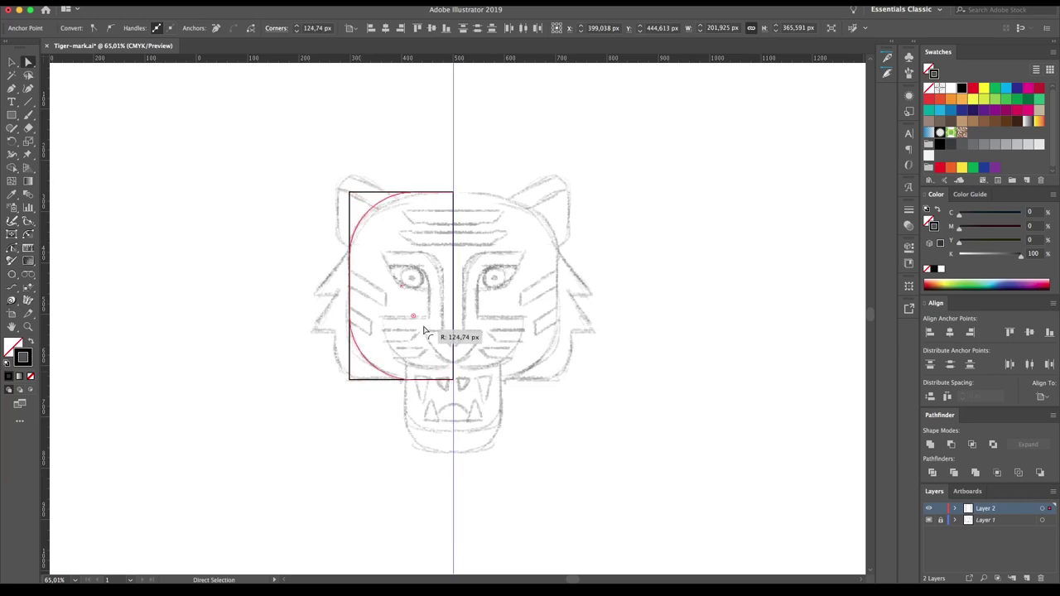
{"action": "left_click", "coordinate": [248, 219]}
Draw a triangular ear shape with the Pen and round its top-left corner.
{"action": "key", "text": "p"}
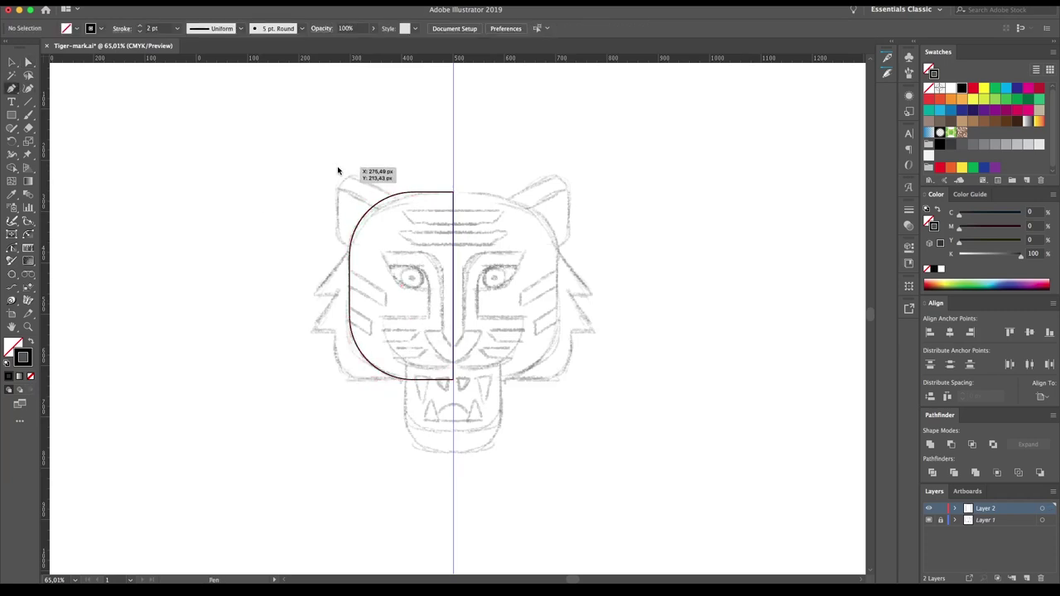
{"action": "left_click", "coordinate": [337, 158]}
{"action": "left_click", "coordinate": [337, 248]}
{"action": "left_click", "coordinate": [406, 201]}
{"action": "left_click", "coordinate": [338, 157]}
{"action": "key", "text": "a"}
{"action": "left_click_drag", "start_coordinate": [346, 167], "coordinate": [353, 177]}
{"action": "left_click", "coordinate": [364, 141]}
{"action": "key", "text": "v"}
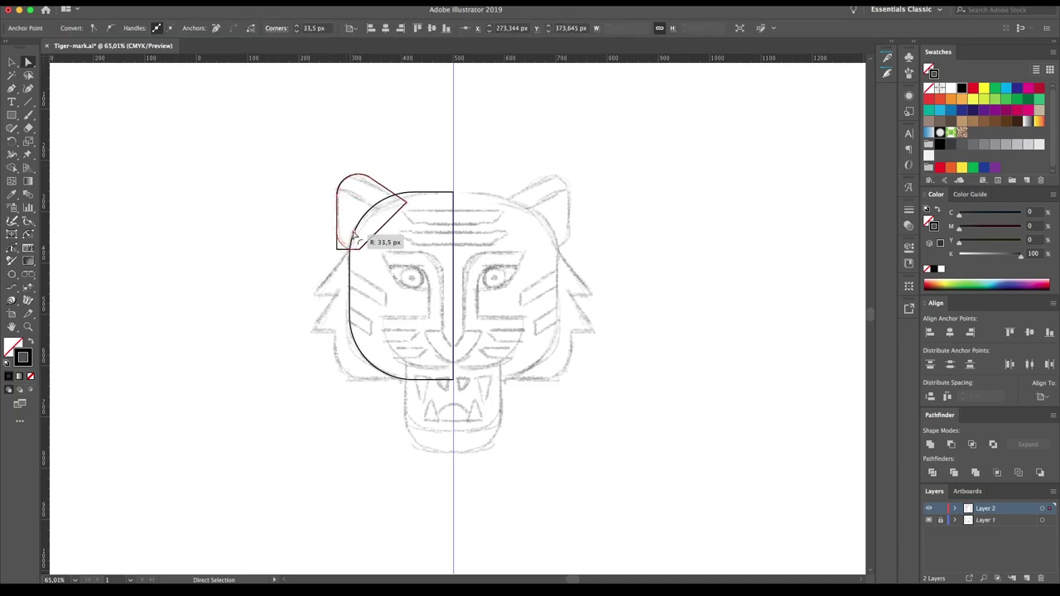
Draw the cheek fur path with two zigzag teeth running down and along the bottom.
{"action": "key", "text": "p"}
{"action": "left_click", "coordinate": [351, 249]}
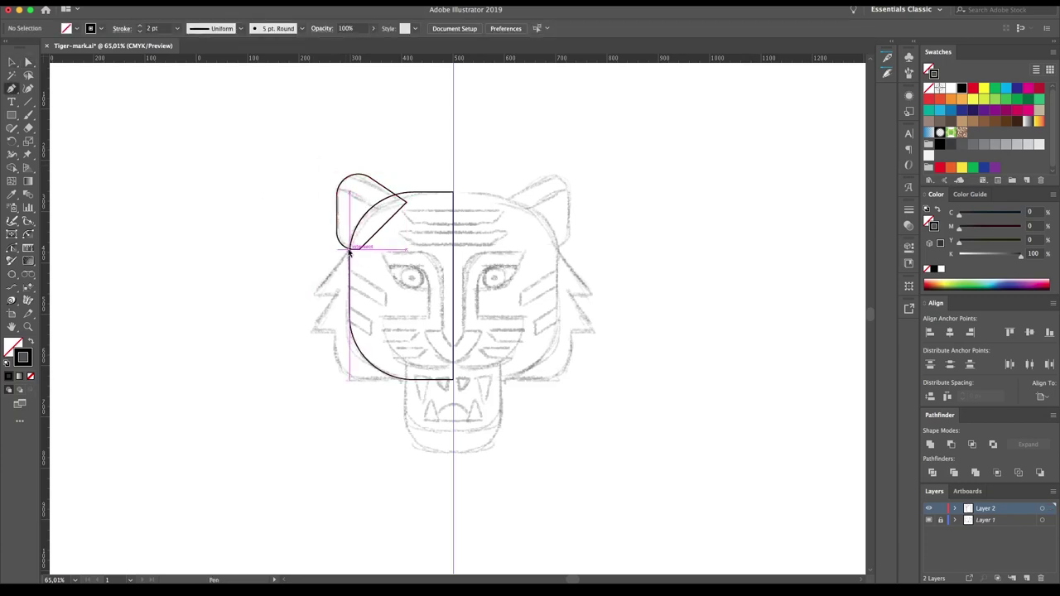
{"action": "left_click", "coordinate": [306, 292]}
{"action": "left_click", "coordinate": [338, 292]}
{"action": "left_click", "coordinate": [300, 331]}
{"action": "left_click", "coordinate": [337, 331]}
{"action": "left_click", "coordinate": [337, 379]}
{"action": "left_click", "coordinate": [414, 379]}
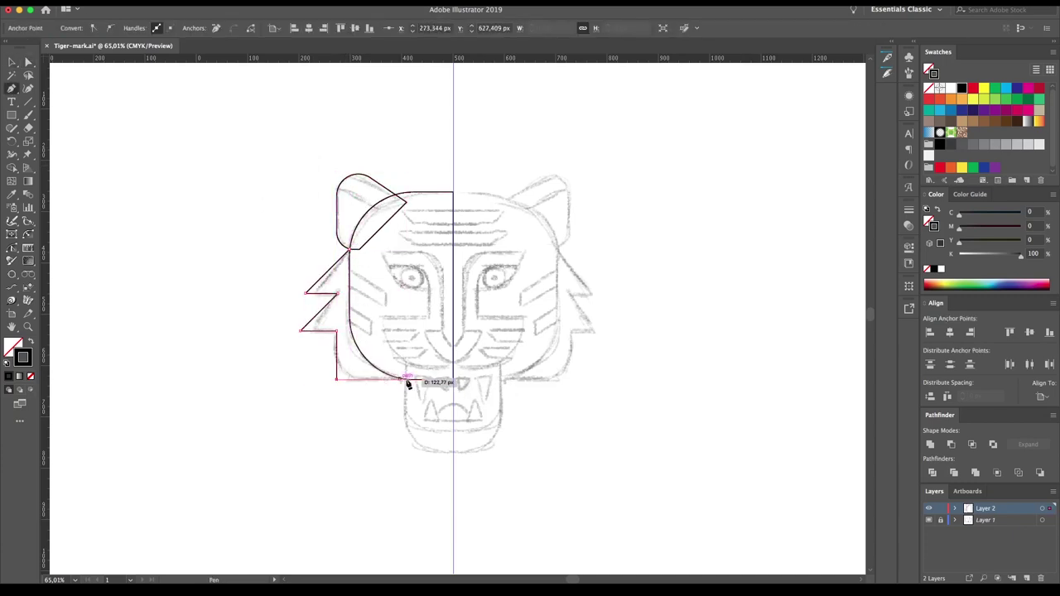
{"action": "key", "text": "a"}
{"action": "left_click", "coordinate": [417, 300]}
Draw the closed, stepped eye-patch shape down the centre line with the Pen.
{"action": "scroll", "coordinate": [428, 278], "scroll_direction": "up", "scroll_amount": 3}
{"action": "left_click", "coordinate": [12, 87]}
{"action": "left_click", "coordinate": [348, 233]}
{"action": "left_click", "coordinate": [453, 233]}
{"action": "left_click", "coordinate": [453, 362]}
{"action": "left_click", "coordinate": [422, 362]}
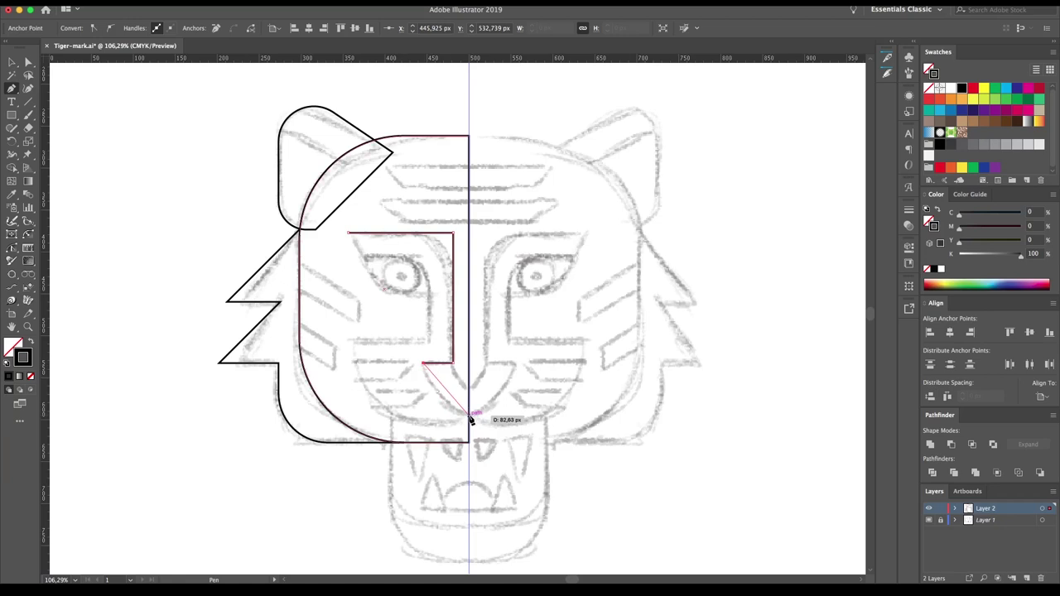
{"action": "left_click", "coordinate": [469, 412]}
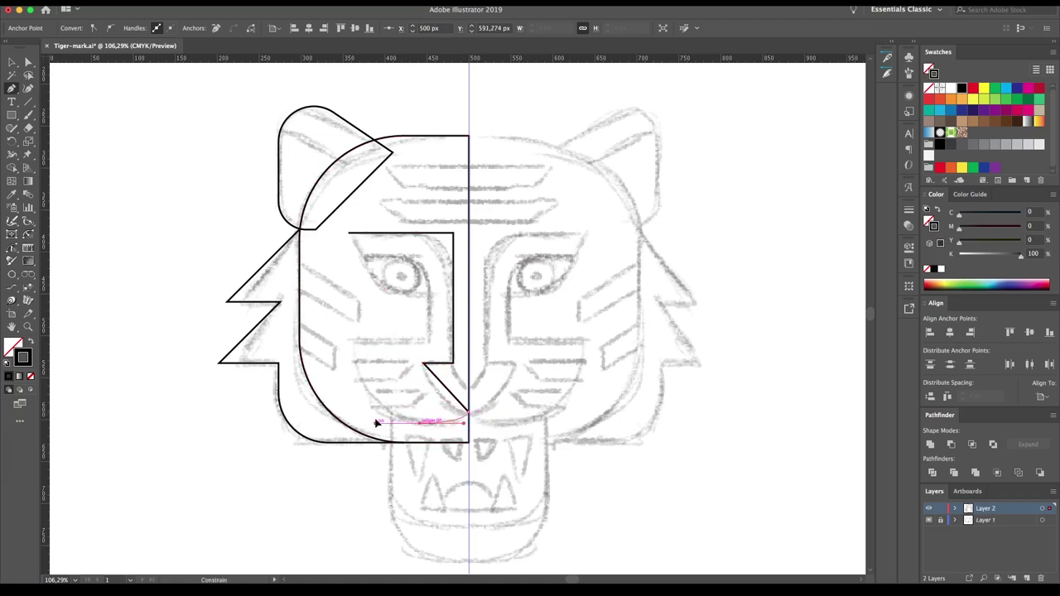
{"action": "left_click", "coordinate": [357, 424]}
{"action": "left_click", "coordinate": [357, 342]}
{"action": "left_click", "coordinate": [430, 342]}
{"action": "left_click", "coordinate": [430, 254]}
{"action": "left_click", "coordinate": [365, 255]}
{"action": "left_click", "coordinate": [349, 234]}
Round the eye patch's bottom-left corner, curve its diagonal edge, and begin the eye outline.
{"action": "key", "text": "a"}
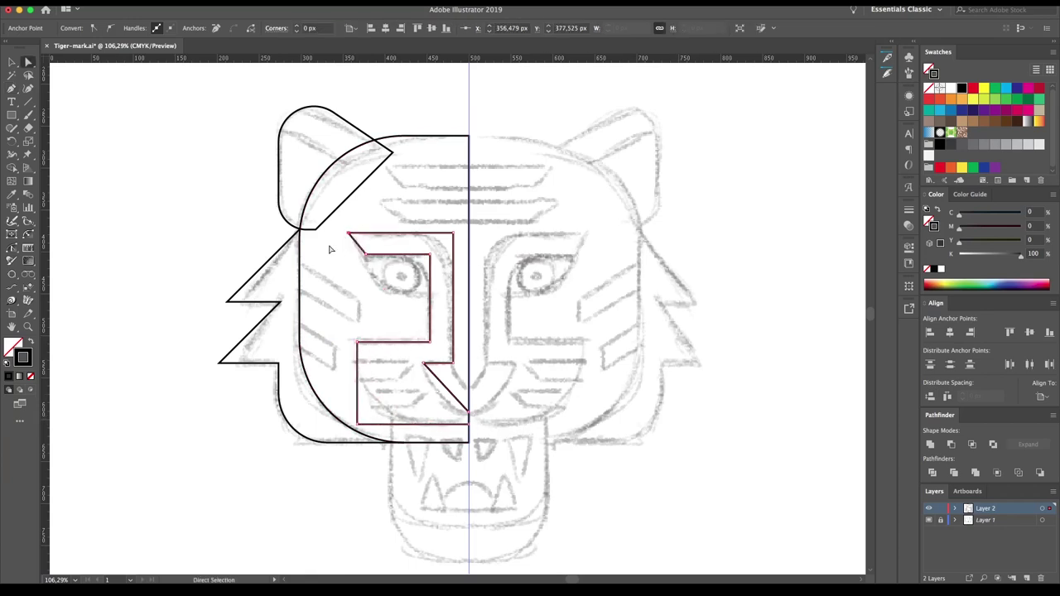
{"action": "left_click_drag", "start_coordinate": [366, 414], "coordinate": [414, 336]}
{"action": "key", "text": "shift+c"}
{"action": "left_click_drag", "start_coordinate": [445, 400], "coordinate": [440, 403]}
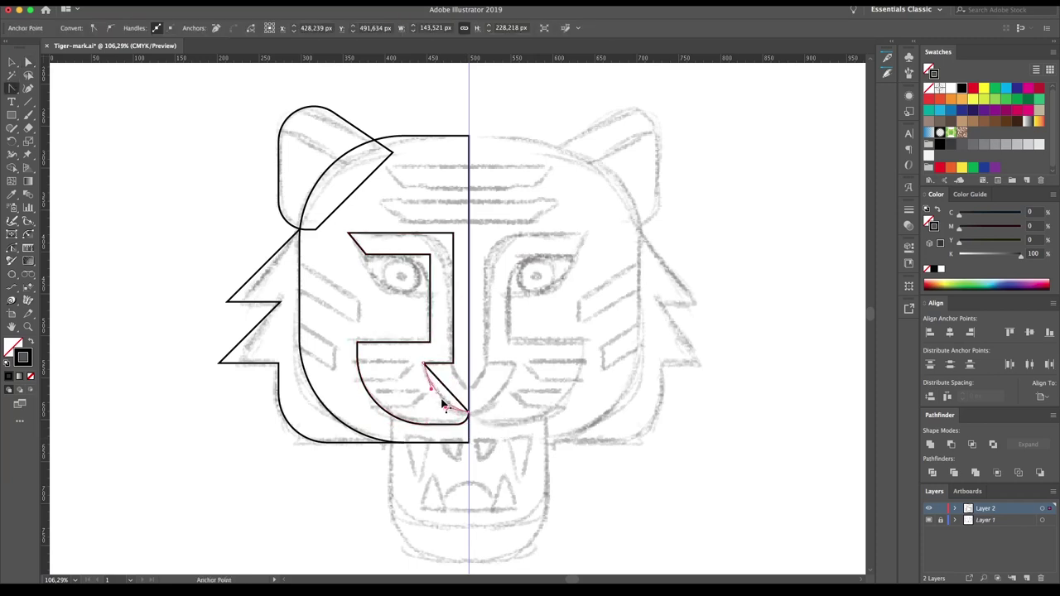
{"action": "left_click", "coordinate": [545, 391]}
{"action": "key", "text": "p"}
{"action": "left_click", "coordinate": [365, 255]}
Complete the eye shape with a curved edge and round its top-right corner.
{"action": "left_click_drag", "start_coordinate": [396, 295], "coordinate": [414, 295]}
{"action": "left_click", "coordinate": [430, 294]}
{"action": "left_click", "coordinate": [430, 255]}
{"action": "left_click", "coordinate": [365, 255]}
{"action": "key", "text": "v"}
{"action": "left_click", "coordinate": [542, 264]}
{"action": "key", "text": "a"}
{"action": "left_click", "coordinate": [430, 286]}
{"action": "mouse_move", "coordinate": [406, 276]}
{"action": "mouse_move", "coordinate": [406, 276]}
{"action": "left_mouse_down"}
{"action": "mouse_move", "coordinate": [419, 264]}
{"action": "mouse_move", "coordinate": [404, 300]}
{"action": "left_mouse_up"}
Add a pupil circle inside the eye, checking the eye and pupil zoomed in.
{"action": "left_click", "coordinate": [12, 273]}
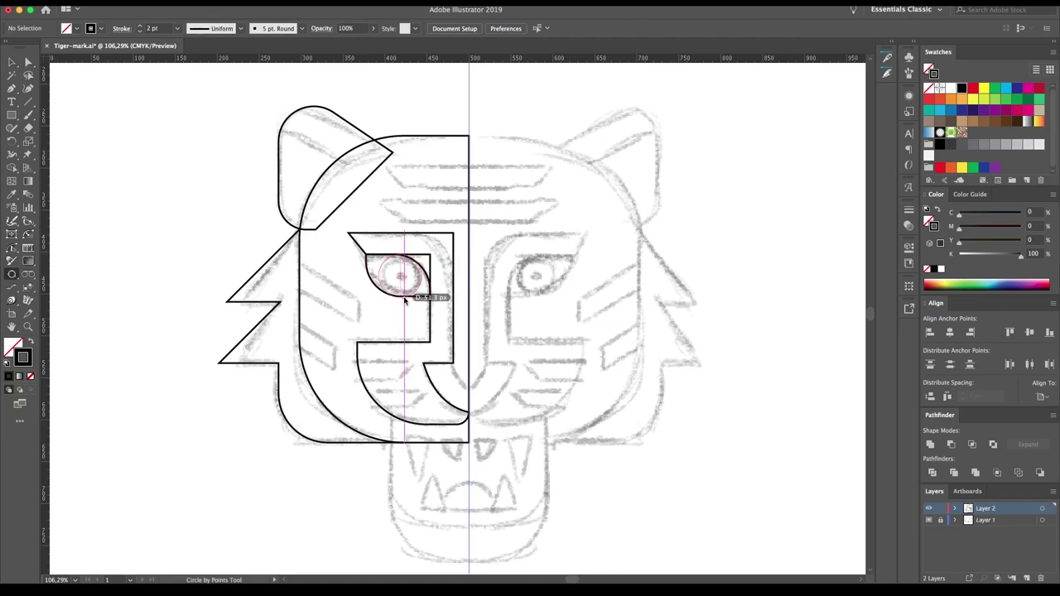
{"action": "key", "text": "ctrl+shift+a"}
{"action": "key", "text": "v"}
{"action": "scroll", "coordinate": [478, 225], "scroll_direction": "up", "scroll_amount": 5}
{"action": "left_click", "coordinate": [478, 225]}
{"action": "left_click", "coordinate": [549, 204], "text": "shift"}
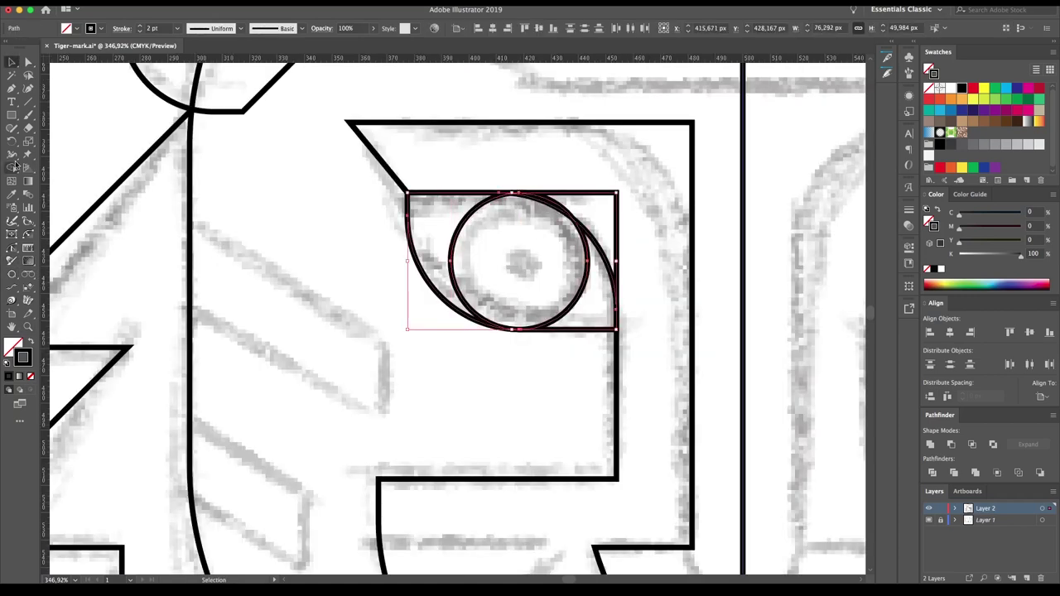
{"action": "left_click", "coordinate": [651, 238]}
{"action": "key", "text": "ctrl+1"}
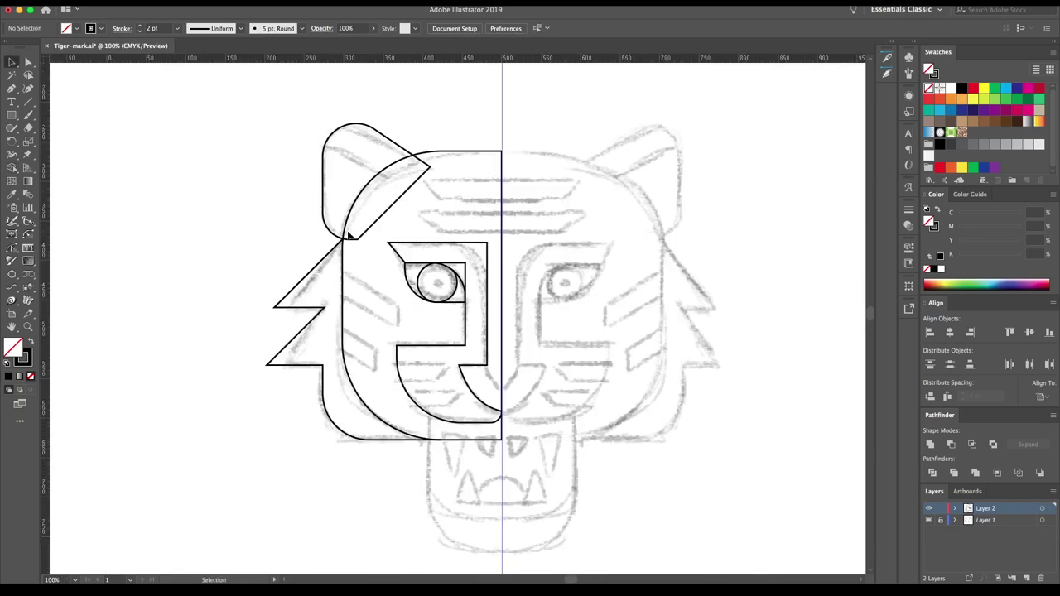
Draw a diagonal cheek stripe line and give it a 30 pt stroke.
{"action": "left_click", "coordinate": [12, 89]}
{"action": "left_click", "coordinate": [335, 268]}
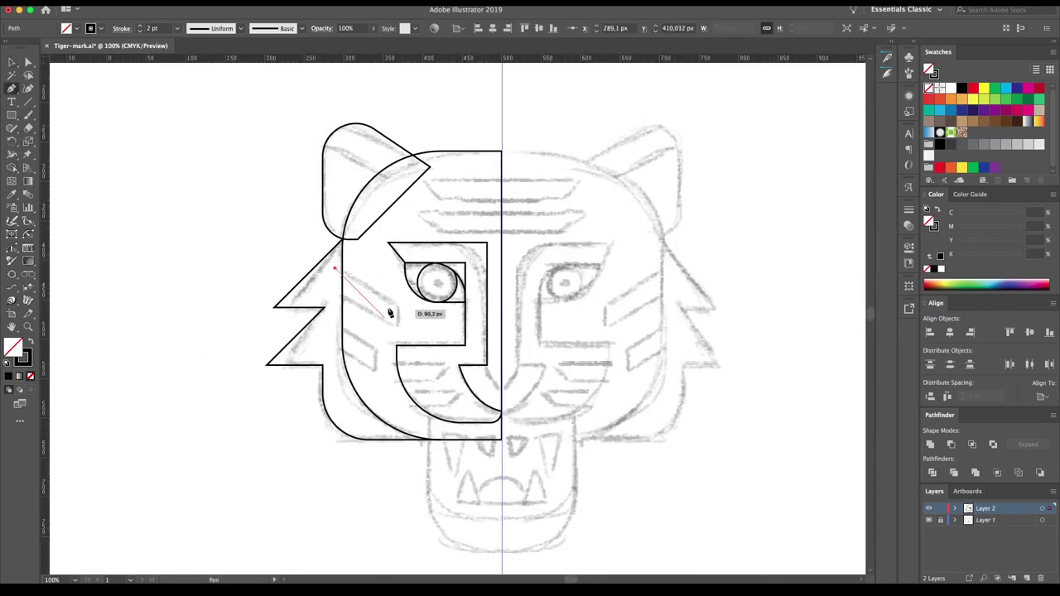
{"action": "left_click", "coordinate": [381, 314]}
{"action": "key", "text": "v"}
{"action": "left_click", "coordinate": [155, 28]}
{"action": "type", "text": "30"}
{"action": "key", "text": "Return"}
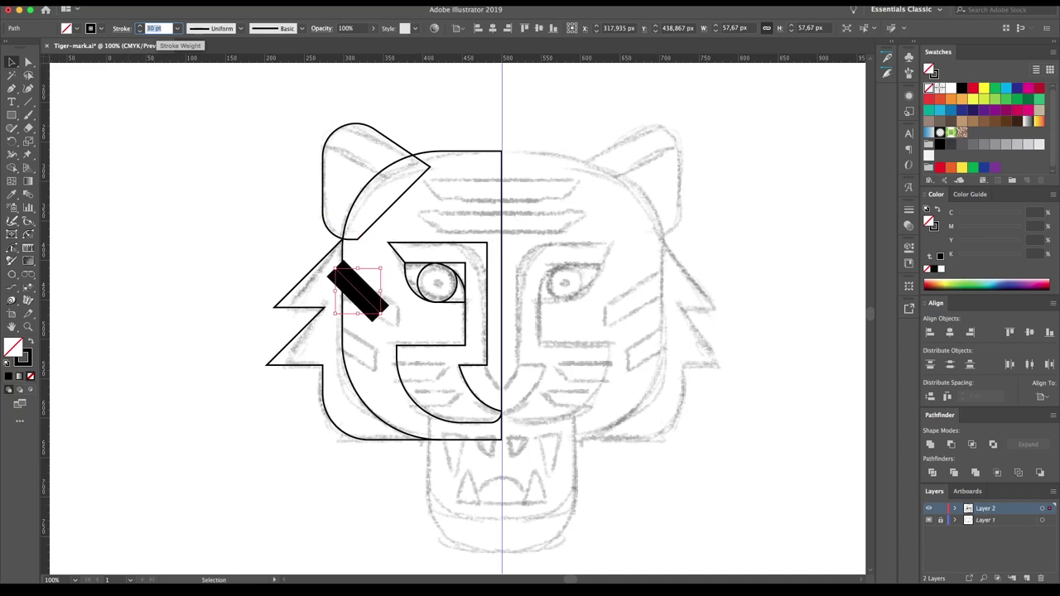
Duplicate the thick stripe below and extend the top bar downward.
{"action": "left_click_drag", "start_coordinate": [378, 303], "coordinate": [379, 367]}
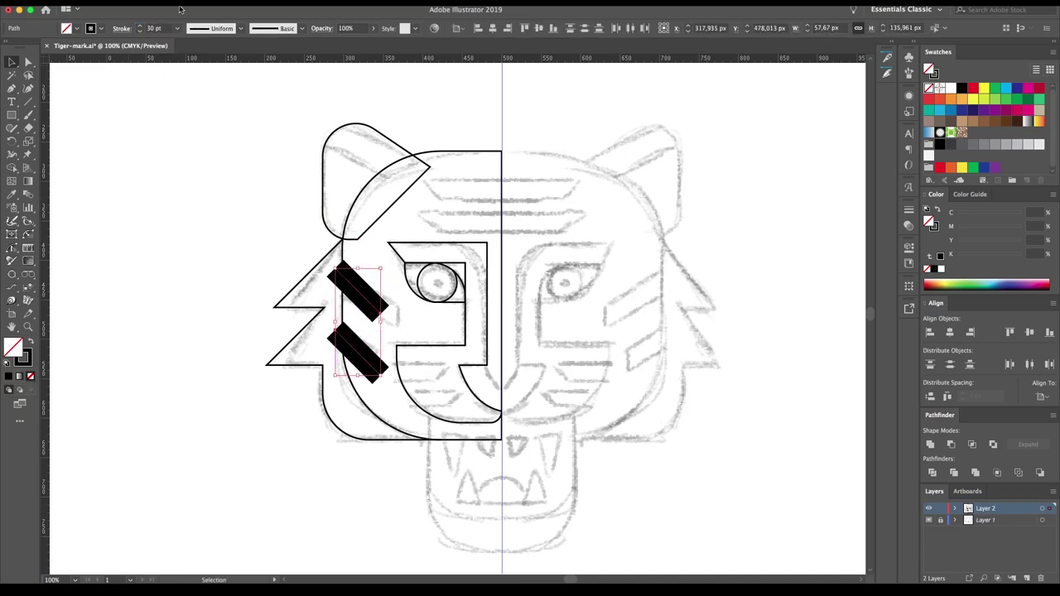
{"action": "key", "text": "a"}
{"action": "left_click_drag", "start_coordinate": [374, 313], "coordinate": [389, 338]}
{"action": "left_click", "coordinate": [373, 391]}
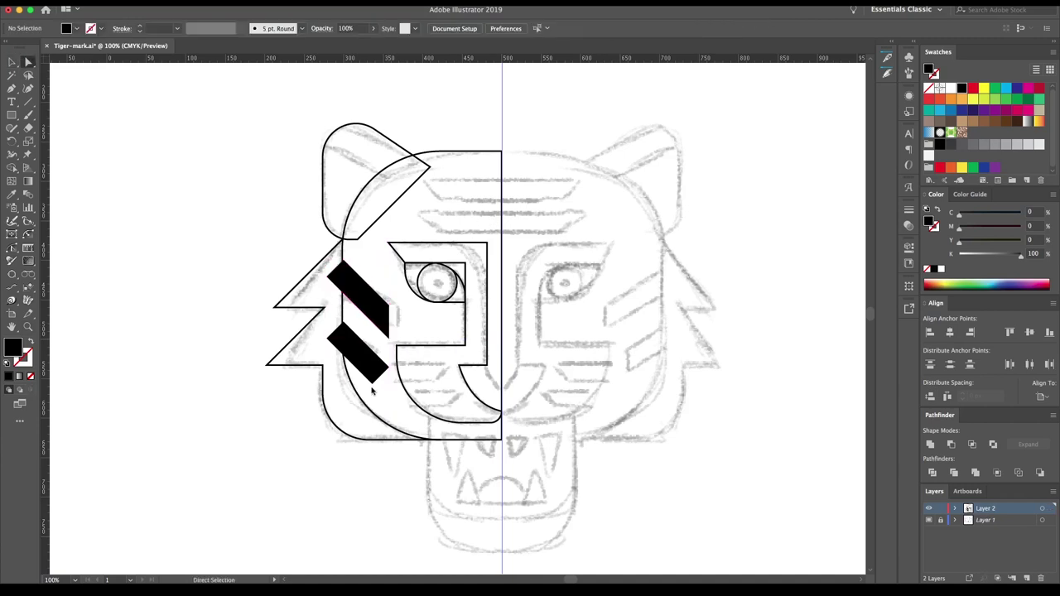
Trim both cheek stripes with Shape Builder by removing the covering black square.
{"action": "key", "text": "v"}
{"action": "left_click", "coordinate": [354, 290]}
{"action": "left_click", "coordinate": [348, 344], "text": "shift"}
{"action": "key", "text": "shift+m"}
{"action": "left_click", "coordinate": [395, 352], "text": "alt"}
{"action": "key", "text": "v"}
{"action": "key", "text": "ctrl+shift+a"}
{"action": "scroll", "coordinate": [593, 266], "scroll_direction": "right", "scroll_amount": 2}
Draw a rectangle bar for the top forehead stripe and slant its edge.
{"action": "key", "text": "m"}
{"action": "left_click_drag", "start_coordinate": [412, 179], "coordinate": [478, 201]}
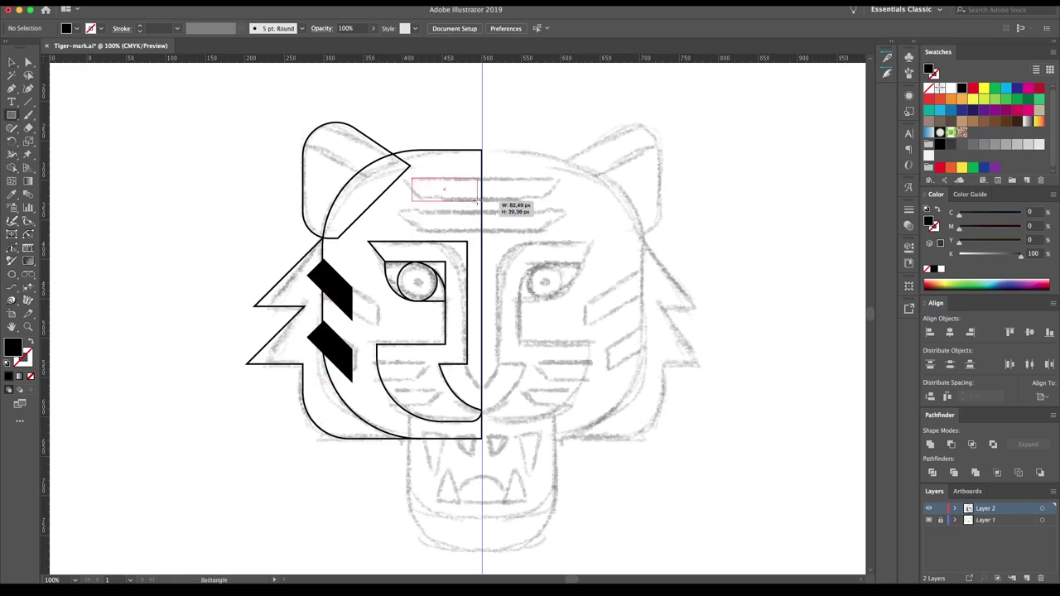
{"action": "key", "text": "a"}
{"action": "left_click_drag", "start_coordinate": [412, 201], "coordinate": [483, 235]}
{"action": "key", "text": "v"}
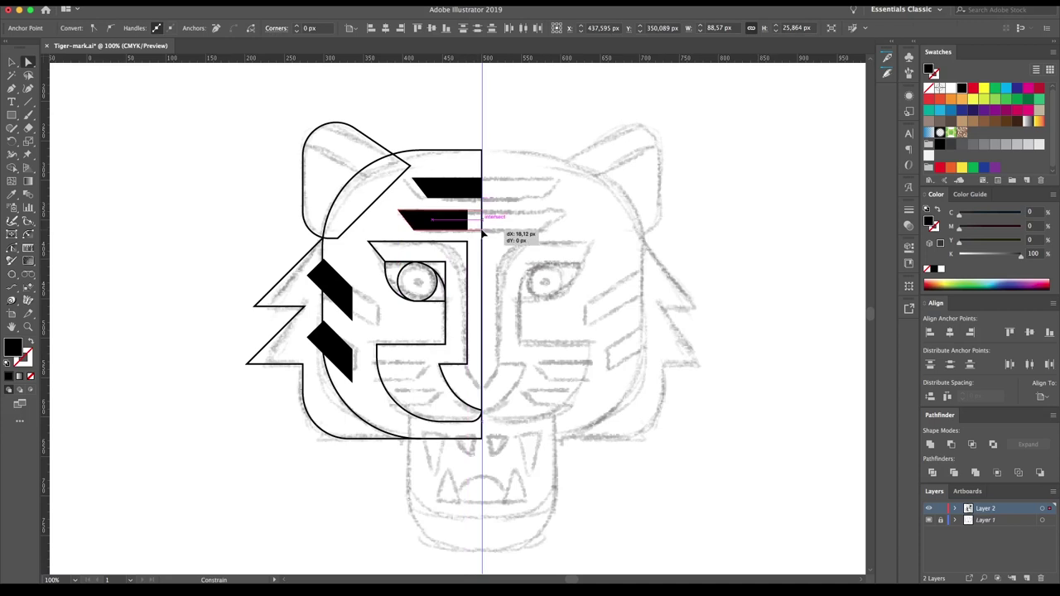
{"action": "key", "text": "ctrl+shift+a"}
{"action": "scroll", "coordinate": [483, 234], "scroll_direction": "down", "scroll_amount": 1}
Draw a small black pupil in the eye and copy the forehead bar down near the muzzle.
{"action": "key", "text": "l"}
{"action": "left_click_drag", "start_coordinate": [419, 270], "coordinate": [428, 278]}
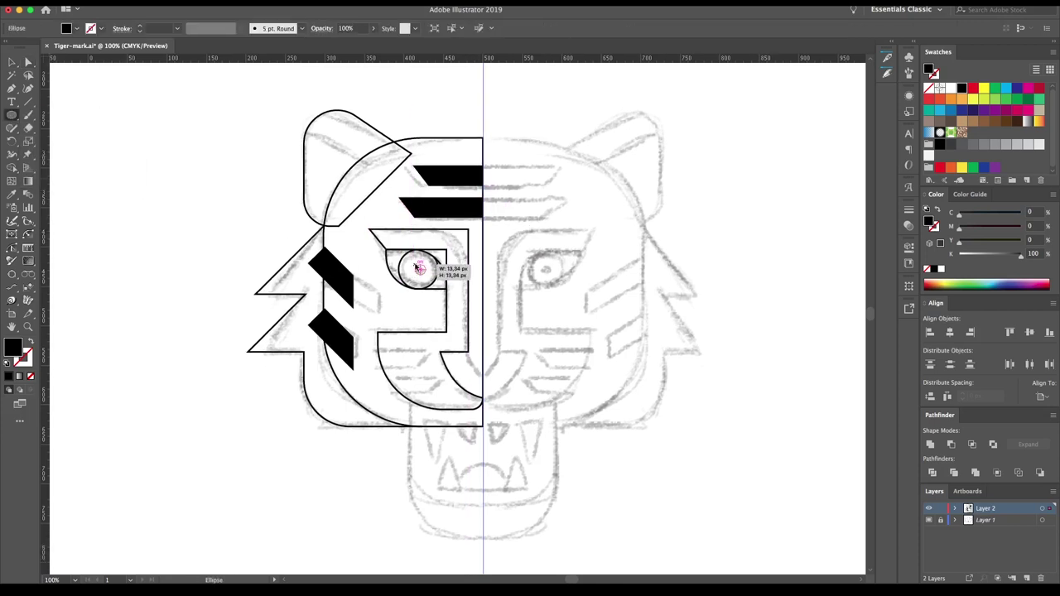
{"action": "key", "text": "ctrl+shift+a"}
{"action": "key", "text": "v"}
{"action": "left_click_drag", "start_coordinate": [536, 303], "coordinate": [526, 293]}
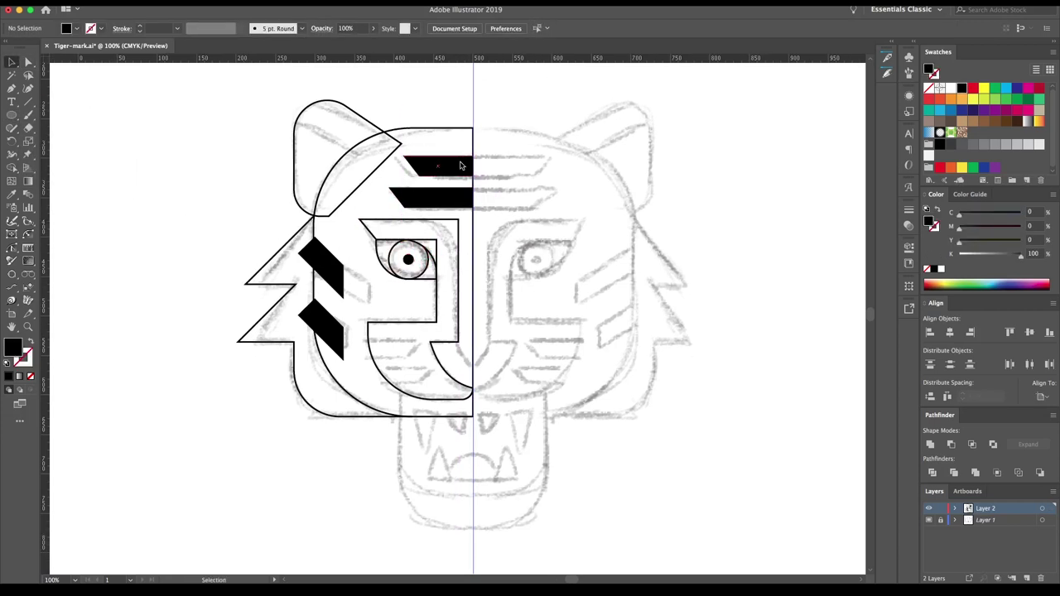
{"action": "left_click_drag", "start_coordinate": [455, 165], "coordinate": [400, 355]}
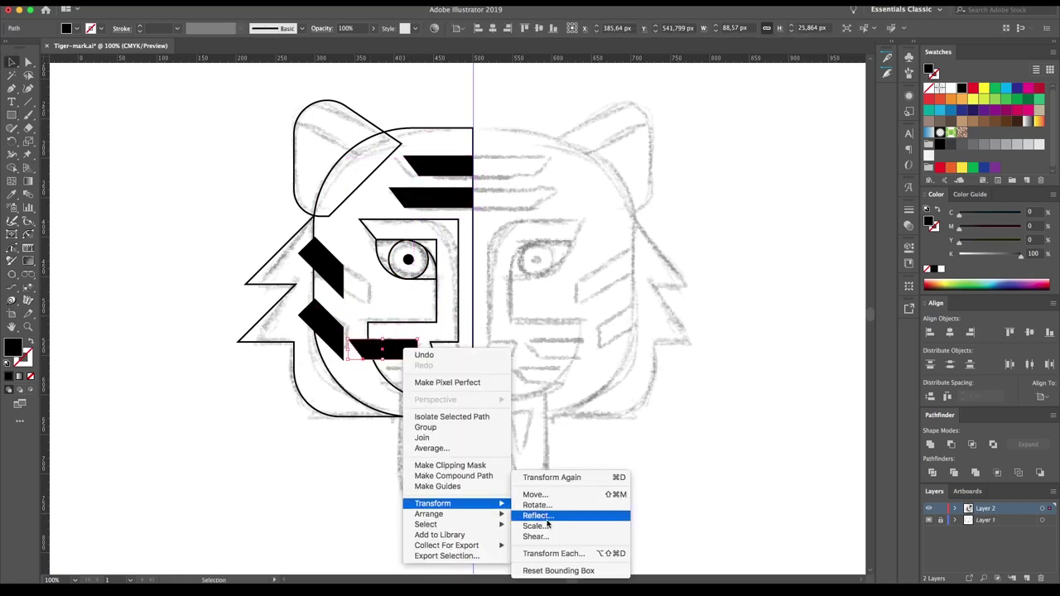
Reflect the copied stripe and place a second copy just below it.
{"action": "left_click", "coordinate": [572, 514]}
{"action": "key", "text": "Return"}
{"action": "left_click_drag", "start_coordinate": [413, 350], "coordinate": [408, 378]}
{"action": "left_click", "coordinate": [628, 300]}
Convert all black stripes from fills to outlines and apply Shape Builder across the artwork.
{"action": "left_click", "coordinate": [12, 62]}
{"action": "left_click", "coordinate": [322, 264]}
{"action": "left_click", "coordinate": [391, 350], "text": "shift"}
{"action": "left_click", "coordinate": [445, 166], "text": "shift"}
{"action": "left_click", "coordinate": [432, 122]}
{"action": "key", "text": "ctrl+a"}
{"action": "key", "text": "shift+m"}
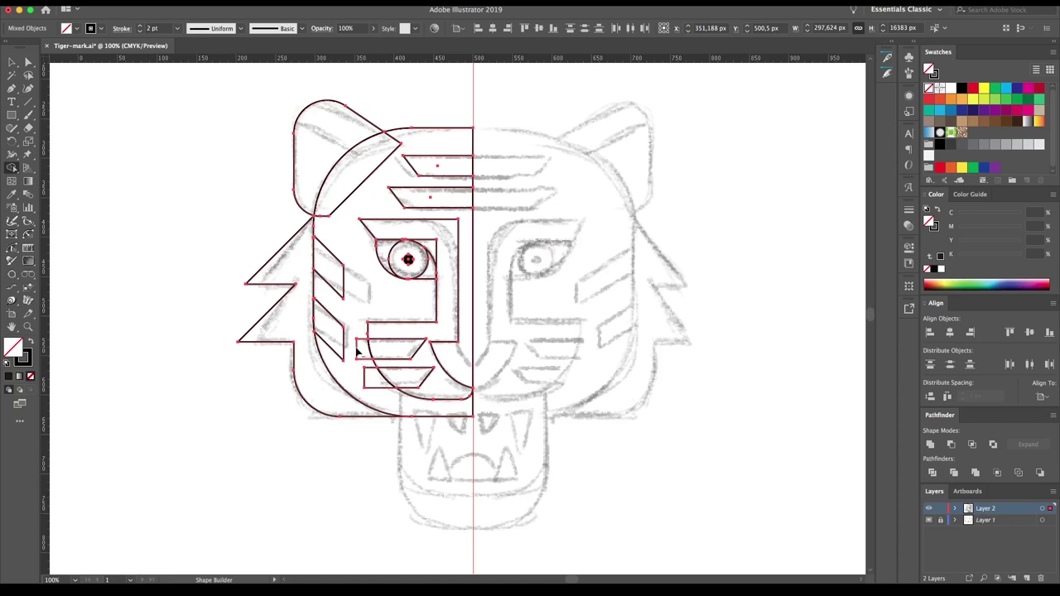
{"action": "key", "text": "v"}
{"action": "left_click", "coordinate": [545, 327]}
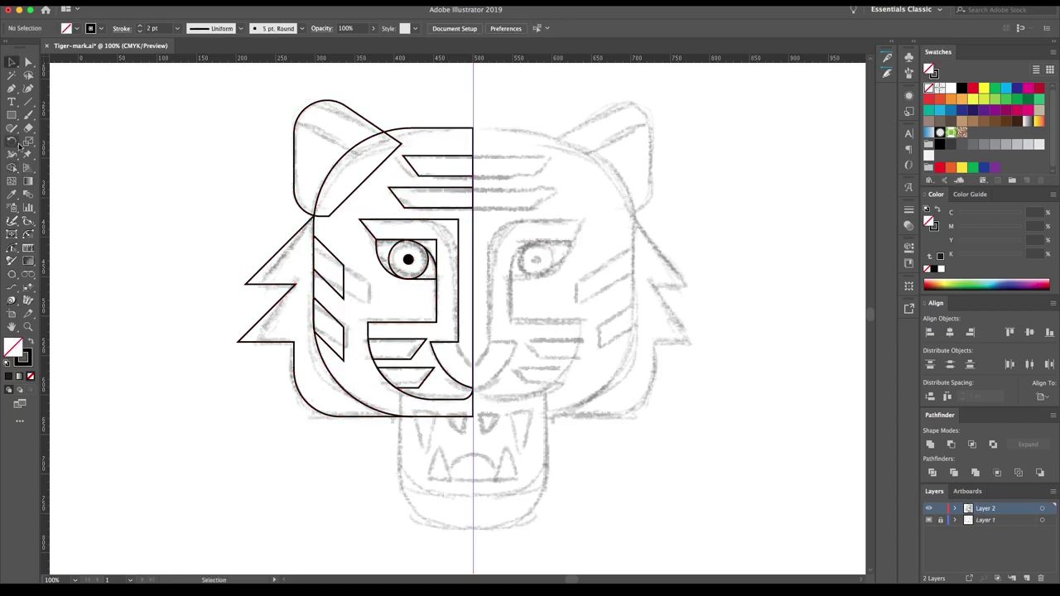
Draw the jaw outline below the face with the Pen tool and round its bottom-left corner.
{"action": "left_click", "coordinate": [12, 89]}
{"action": "left_click", "coordinate": [401, 390]}
{"action": "left_click", "coordinate": [401, 530]}
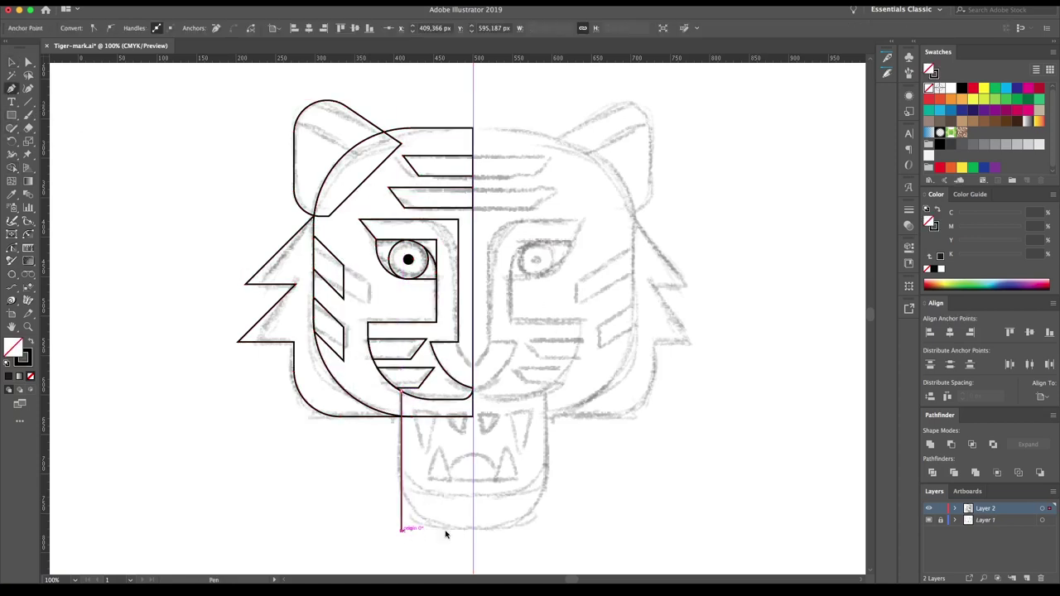
{"action": "left_click", "coordinate": [473, 530]}
{"action": "left_click", "coordinate": [129, 248]}
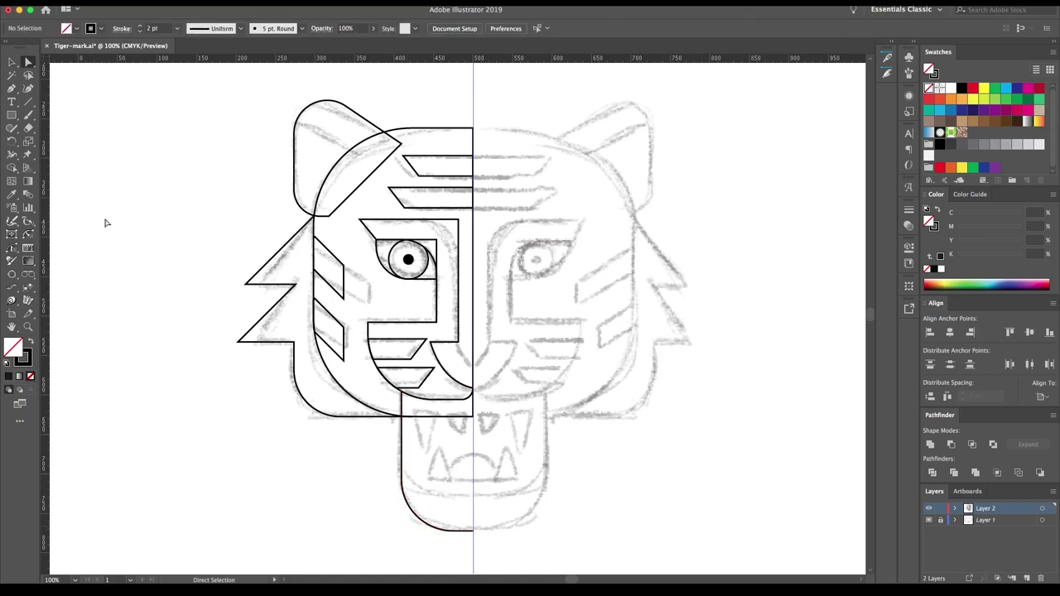
{"action": "left_click_drag", "start_coordinate": [401, 395], "coordinate": [403, 501]}
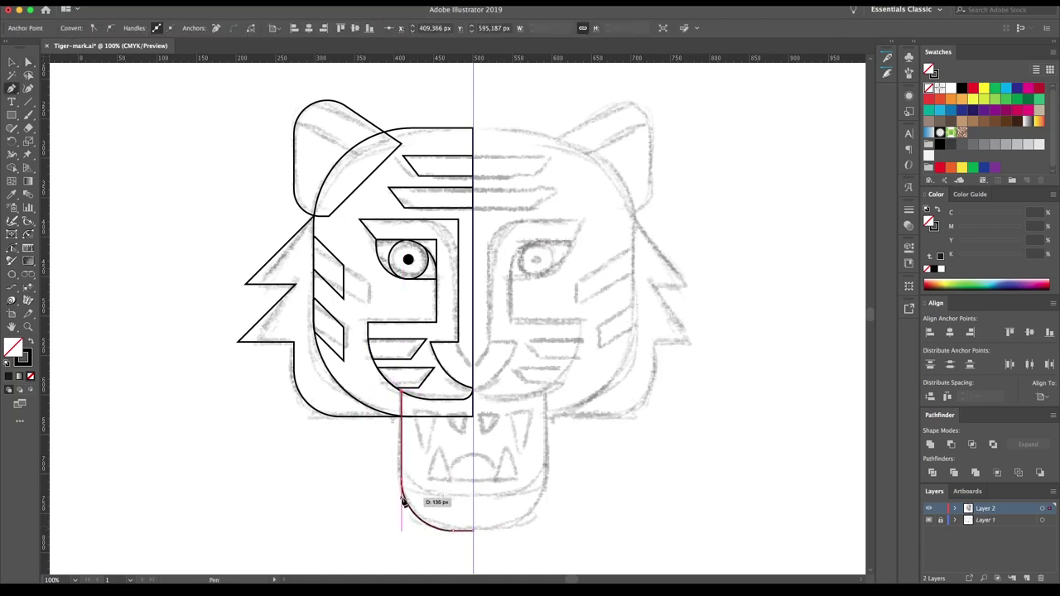
{"action": "key", "text": "v"}
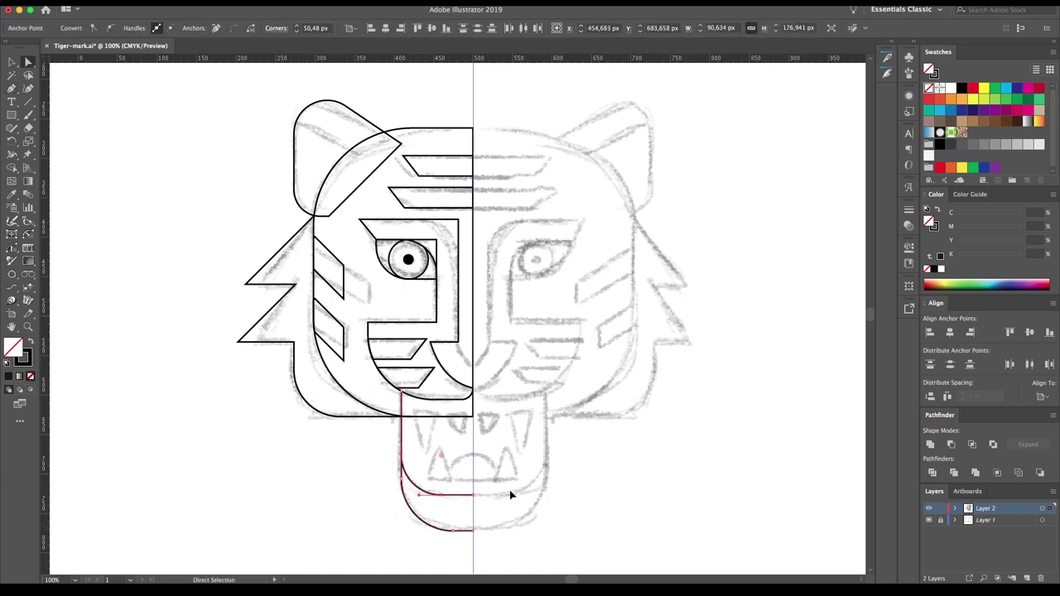
{"action": "left_click", "coordinate": [497, 490]}
Draw a star beside the tiger and trim its points down to a closed triangle.
{"action": "left_click_drag", "start_coordinate": [10, 116], "coordinate": [49, 172]}
{"action": "mouse_move", "coordinate": [196, 282]}
{"action": "left_mouse_down"}
{"action": "mouse_move", "coordinate": [249, 322]}
{"action": "mouse_move", "coordinate": [145, 282]}
{"action": "left_mouse_up"}
{"action": "key", "text": "a"}
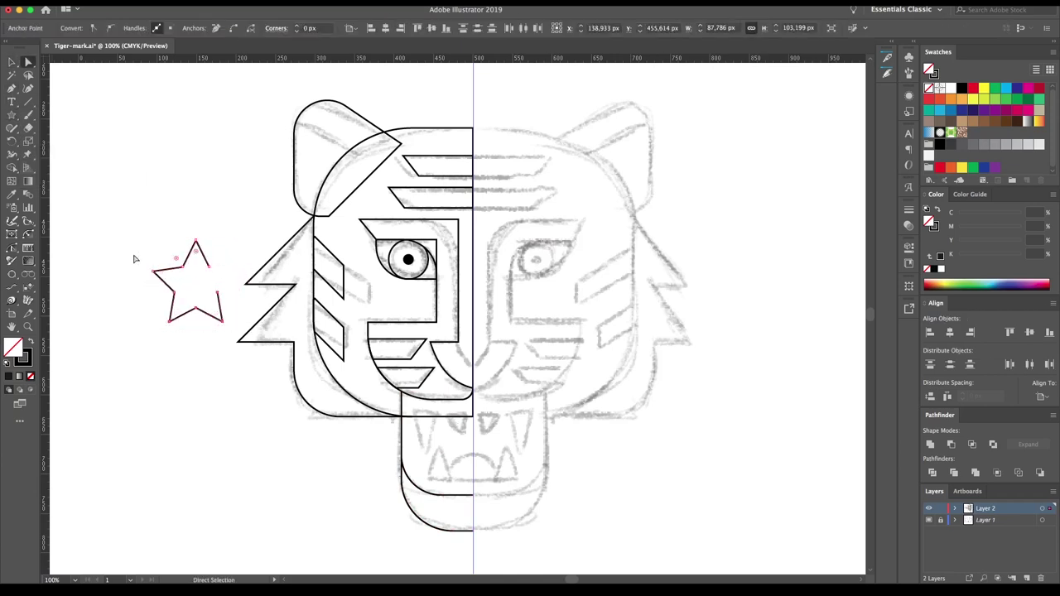
{"action": "key", "text": "v"}
{"action": "left_click_drag", "start_coordinate": [196, 240], "coordinate": [202, 272]}
{"action": "key", "text": "p"}
{"action": "left_click", "coordinate": [182, 240]}
{"action": "left_click", "coordinate": [210, 240]}
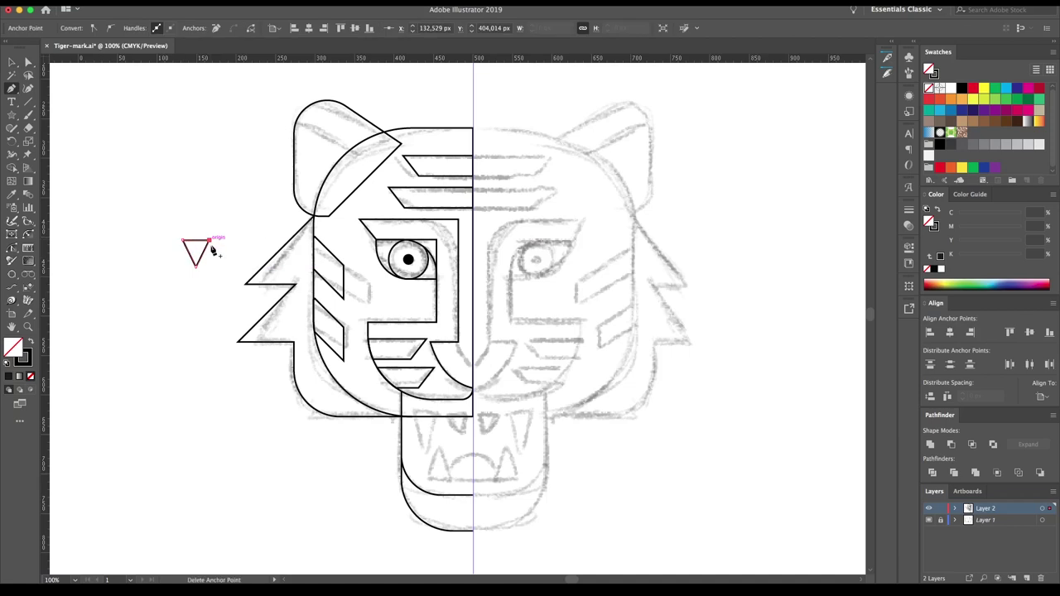
{"action": "left_click", "coordinate": [220, 253]}
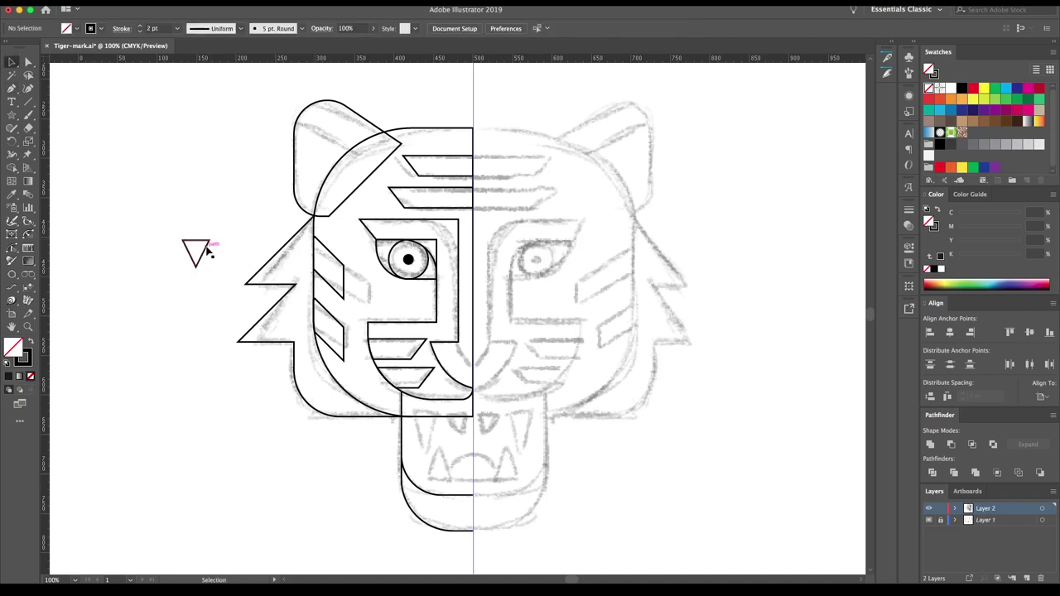
Place the triangle in the mouth as a fang and copy it up and right.
{"action": "mouse_move", "coordinate": [435, 424]}
{"action": "left_mouse_down"}
{"action": "mouse_move", "coordinate": [416, 407]}
{"action": "mouse_move", "coordinate": [445, 437]}
{"action": "left_mouse_up"}
{"action": "left_click", "coordinate": [451, 443]}
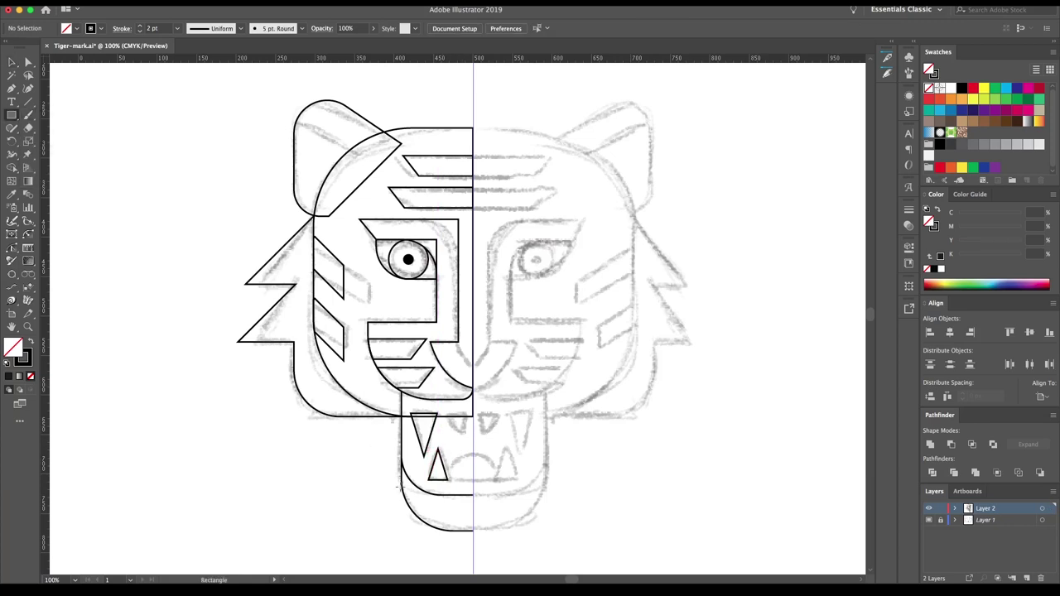
{"action": "left_click_drag", "start_coordinate": [448, 480], "coordinate": [473, 454]}
{"action": "key", "text": "v"}
{"action": "left_click", "coordinate": [614, 460]}
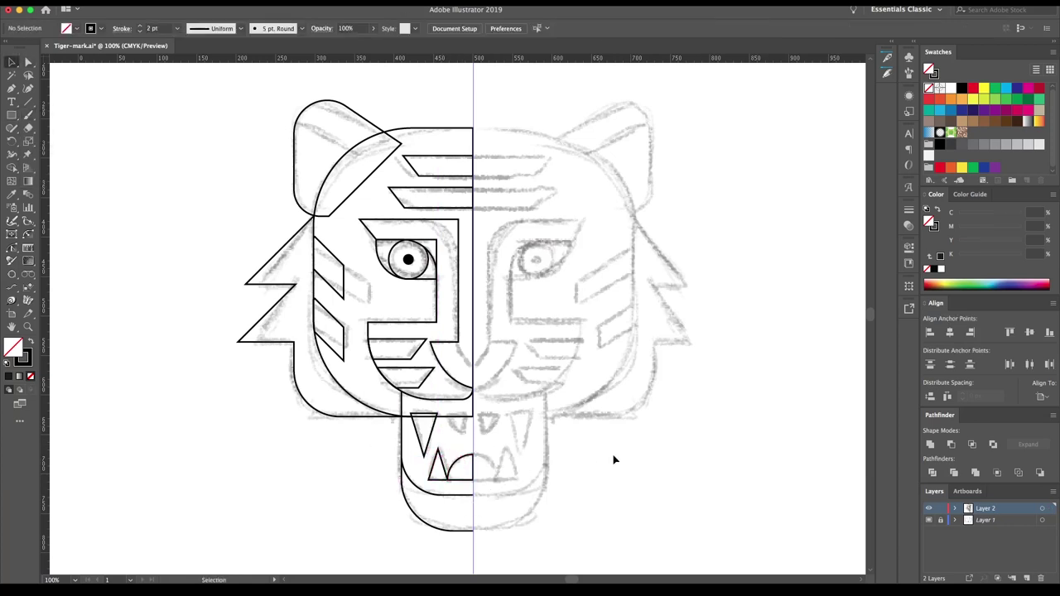
{"action": "left_click_drag", "start_coordinate": [440, 448], "coordinate": [469, 423]}
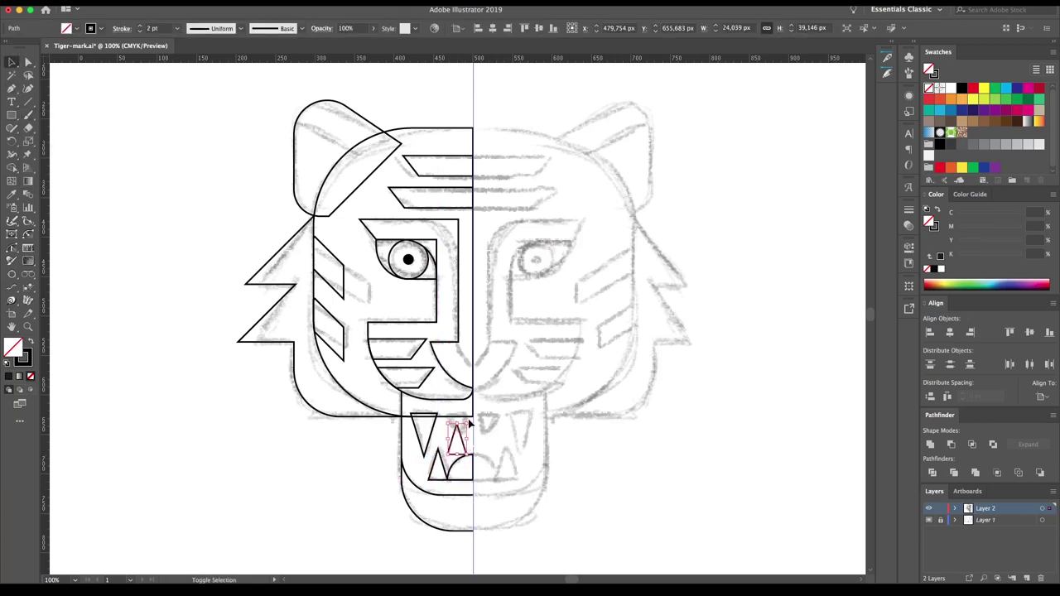
{"action": "left_click", "coordinate": [519, 418]}
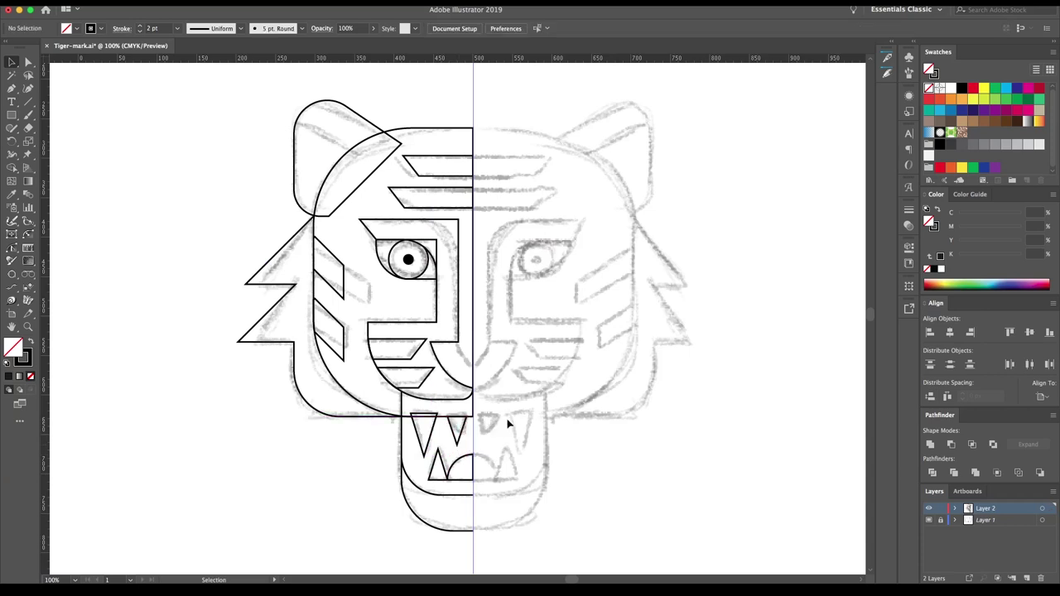
Draw a rounded inner ear outline on the left half of the head.
{"action": "left_click", "coordinate": [362, 157]}
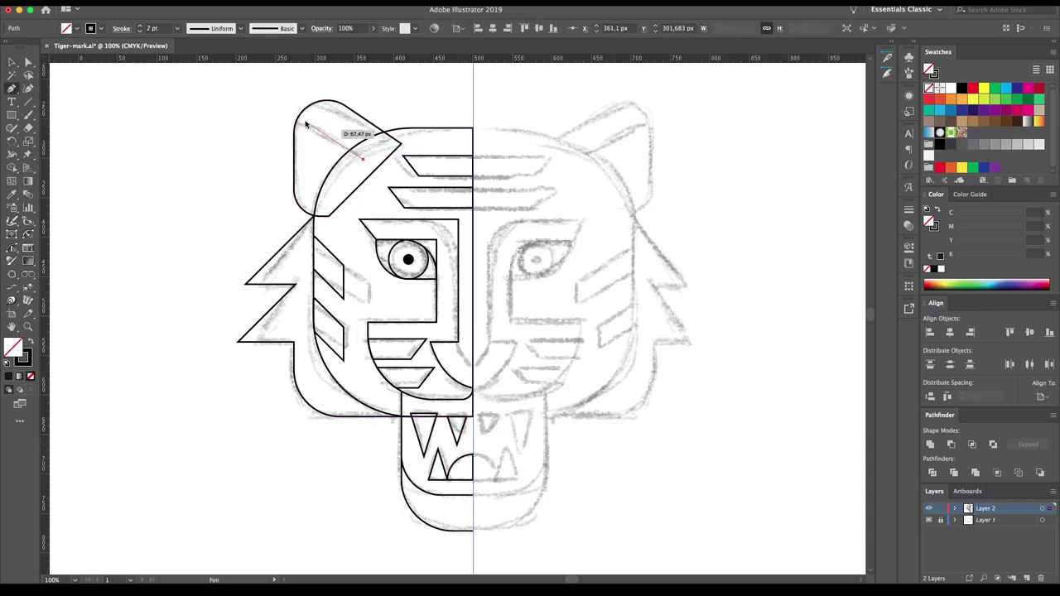
{"action": "left_click", "coordinate": [282, 110]}
{"action": "left_click", "coordinate": [281, 177]}
{"action": "left_click_drag", "start_coordinate": [292, 124], "coordinate": [296, 173]}
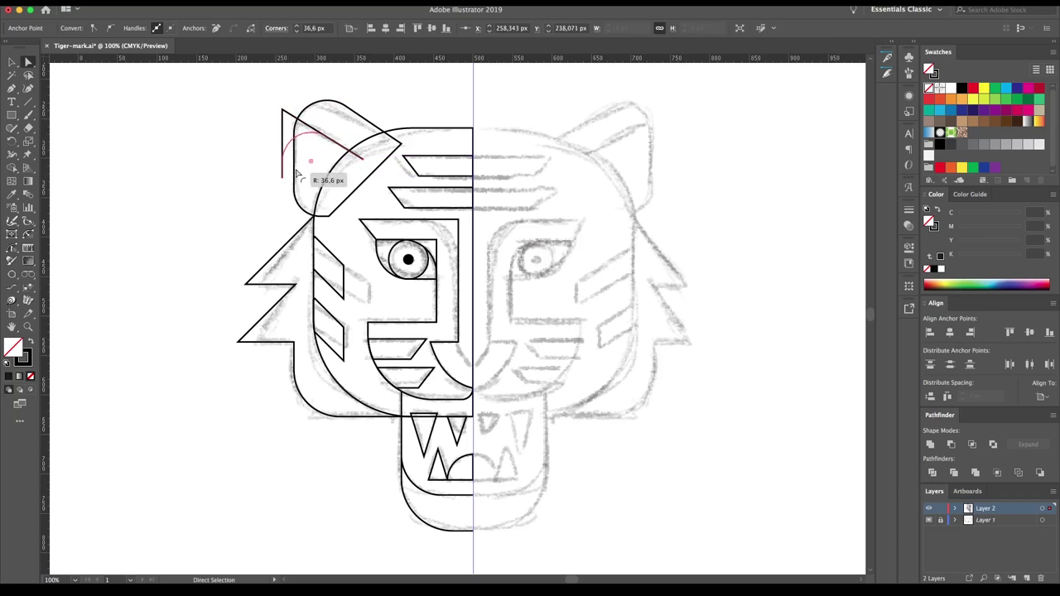
{"action": "key", "text": "v"}
{"action": "left_click_drag", "start_coordinate": [224, 107], "coordinate": [297, 178]}
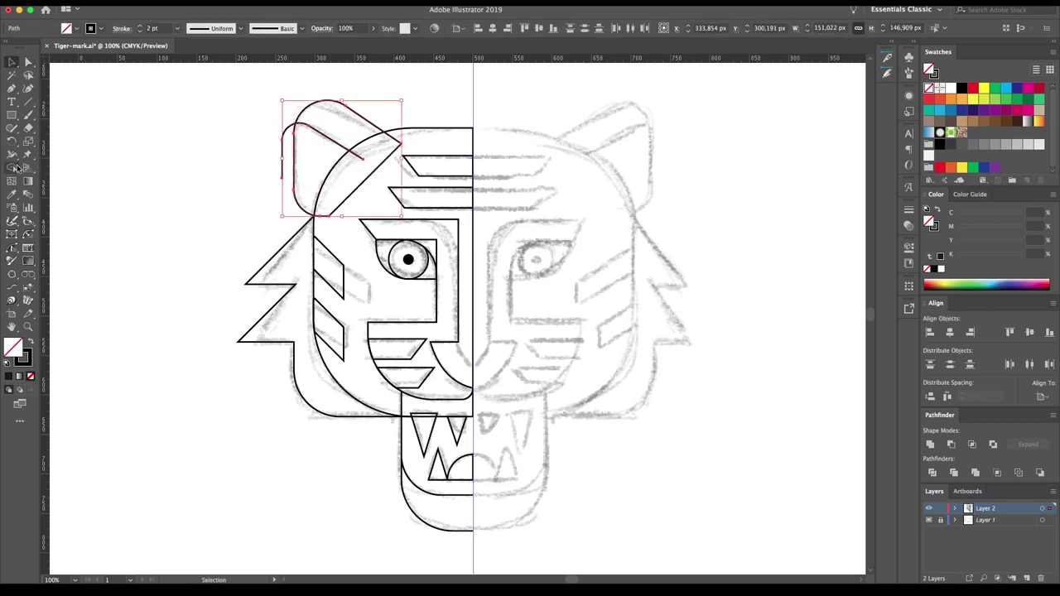
{"action": "key", "text": "ctrl+a"}
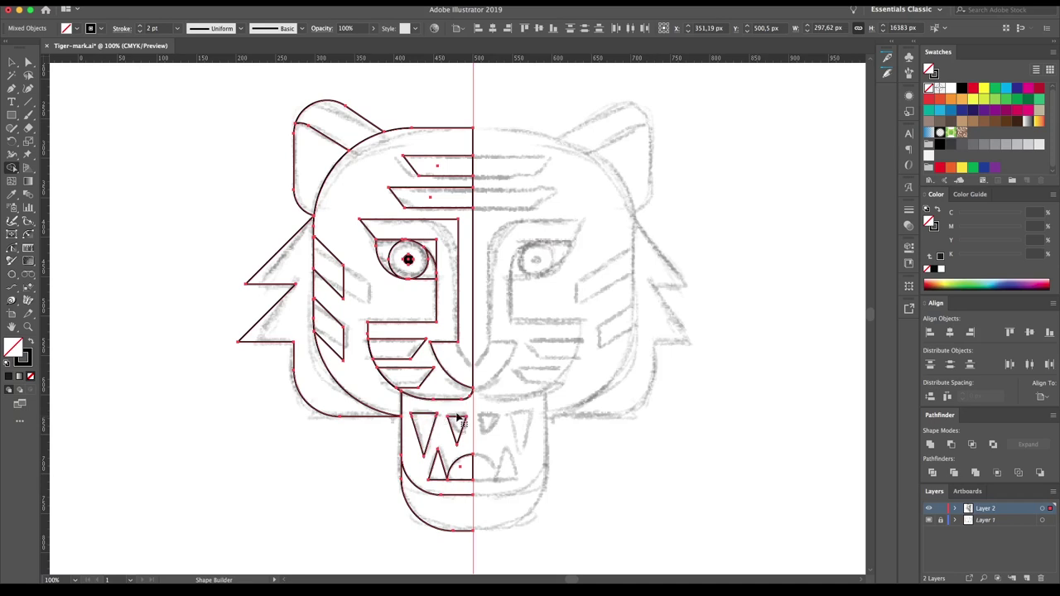
{"action": "key", "text": "v"}
{"action": "key", "text": "ctrl+shift+a"}
{"action": "left_click", "coordinate": [567, 282]}
Draw the curved nose line running down to the centre line.
{"action": "left_click_drag", "start_coordinate": [460, 347], "coordinate": [474, 372]}
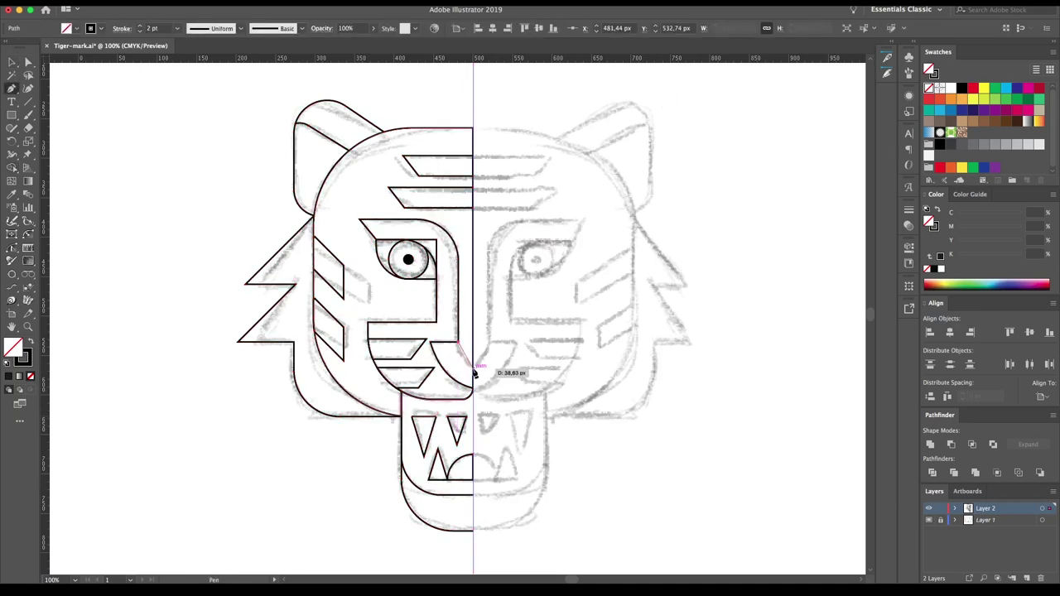
{"action": "key", "text": "a"}
{"action": "key", "text": "ctrl+shift+a"}
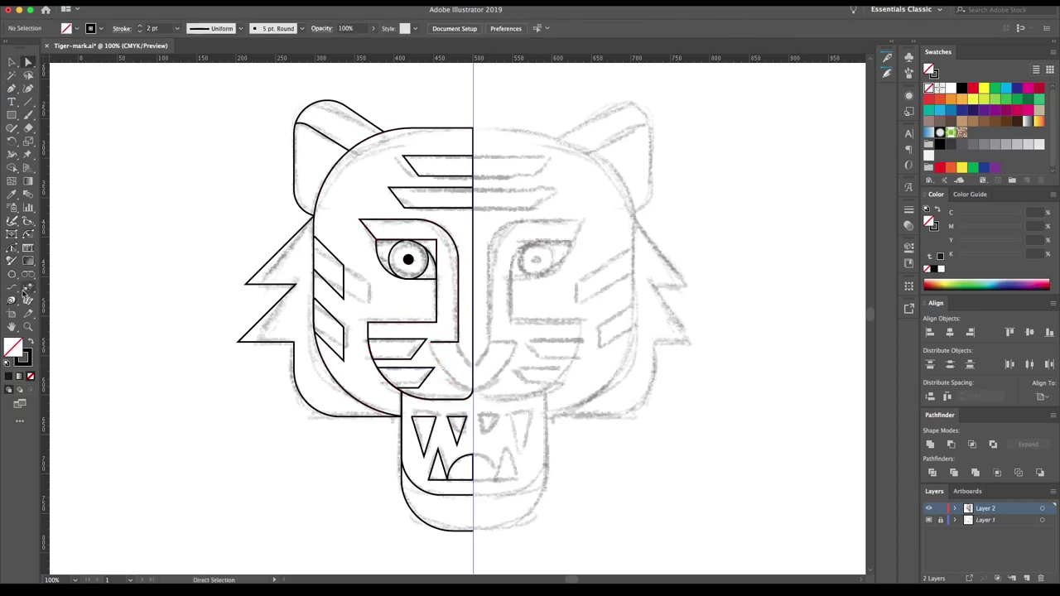
{"action": "left_click", "coordinate": [476, 388]}
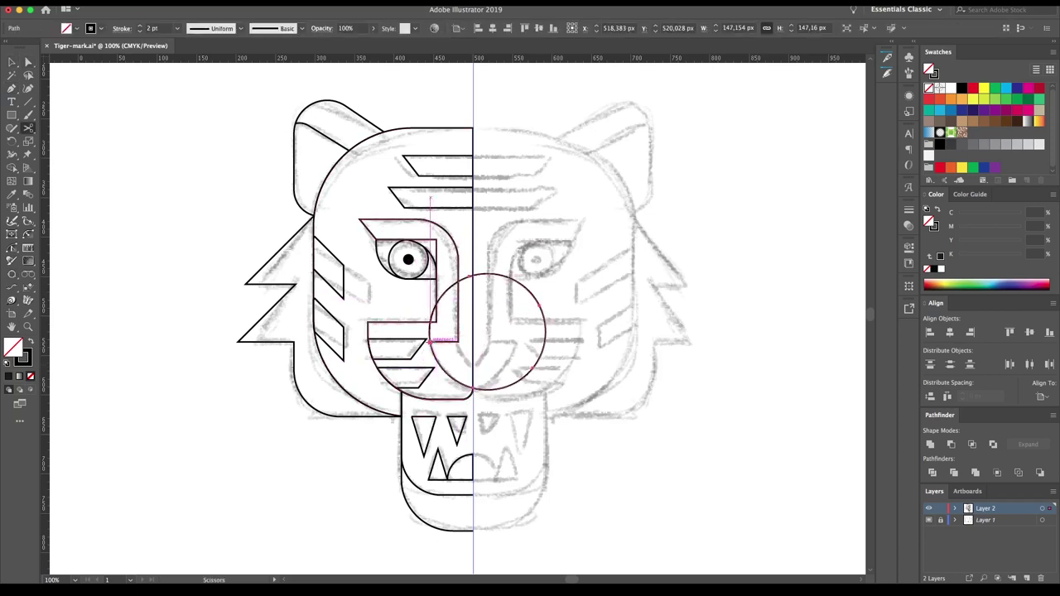
{"action": "key", "text": "a"}
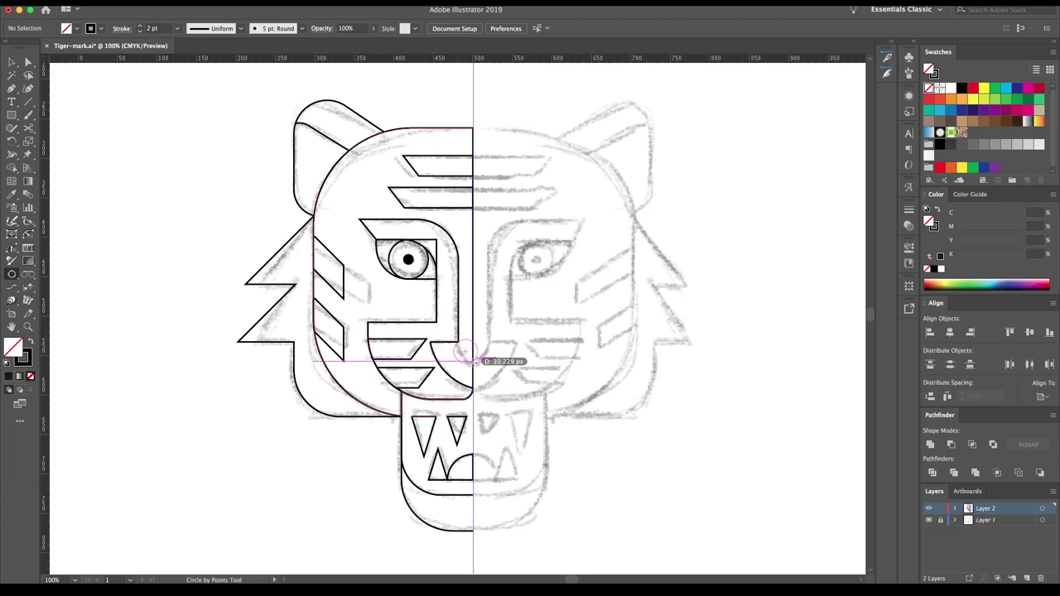
{"action": "left_click", "coordinate": [484, 358]}
{"action": "key", "text": "a"}
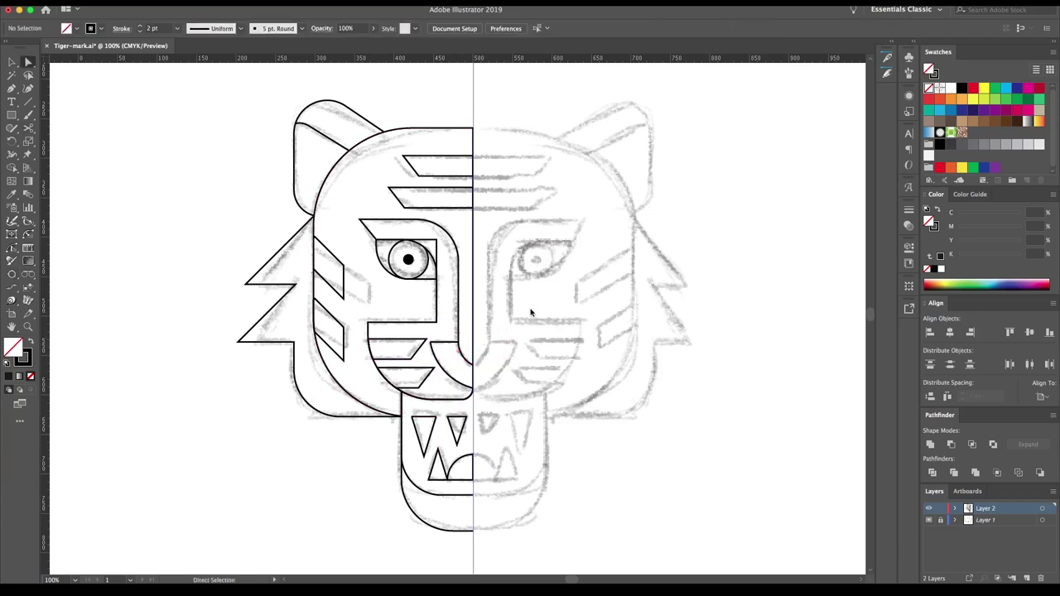
{"action": "key", "text": "ctrl+shift+a"}
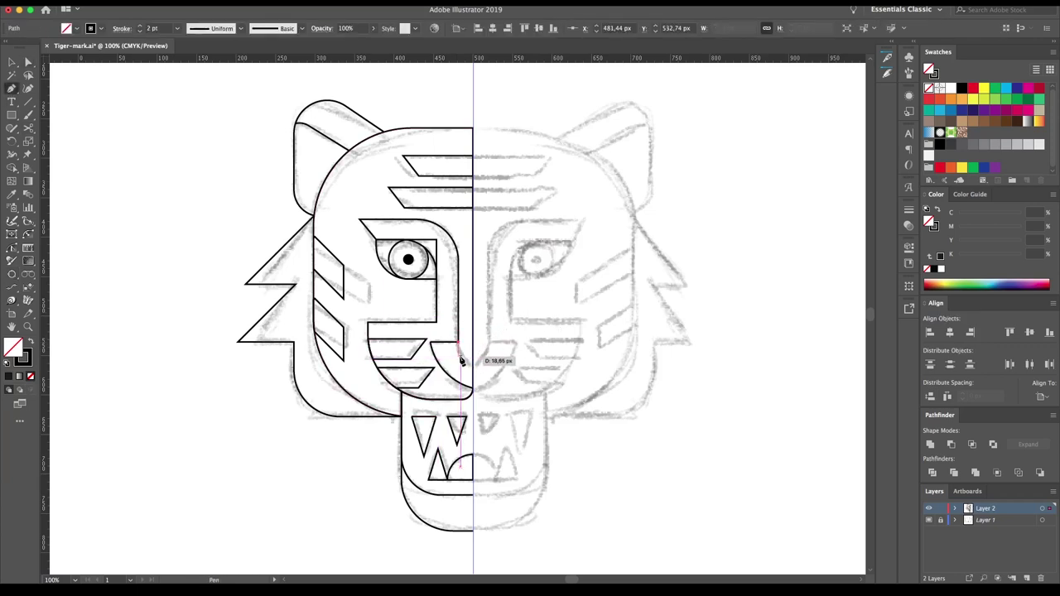
{"action": "left_click_drag", "start_coordinate": [462, 346], "coordinate": [475, 373]}
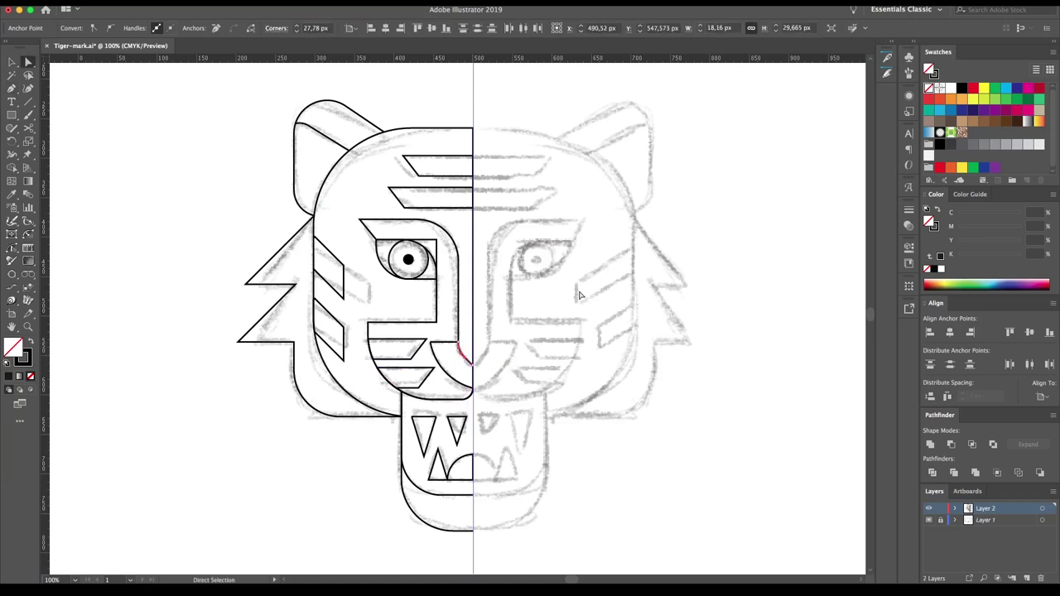
Reflect the whole left half vertically as a copy to create the right half.
{"action": "key", "text": "ctrl+a"}
{"action": "scroll", "coordinate": [411, 274], "scroll_direction": "down", "scroll_amount": 2}
{"action": "key", "text": "o"}
{"action": "key", "text": "Return"}
{"action": "left_click", "coordinate": [473, 367]}
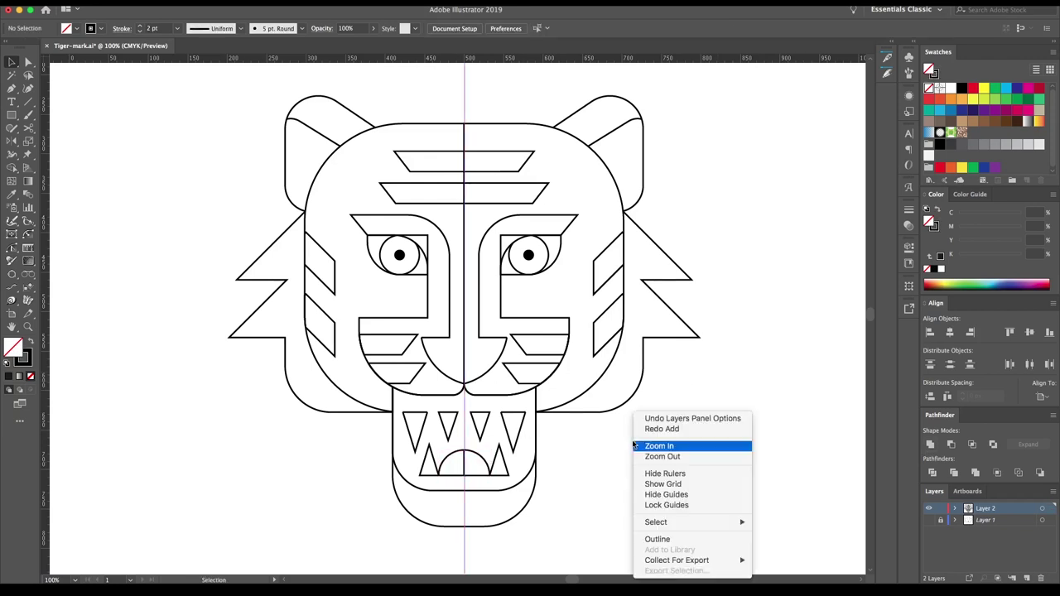
Set the stroke weight of all tiger outlines to 3 pt.
{"action": "left_click_drag", "start_coordinate": [744, 103], "coordinate": [210, 473]}
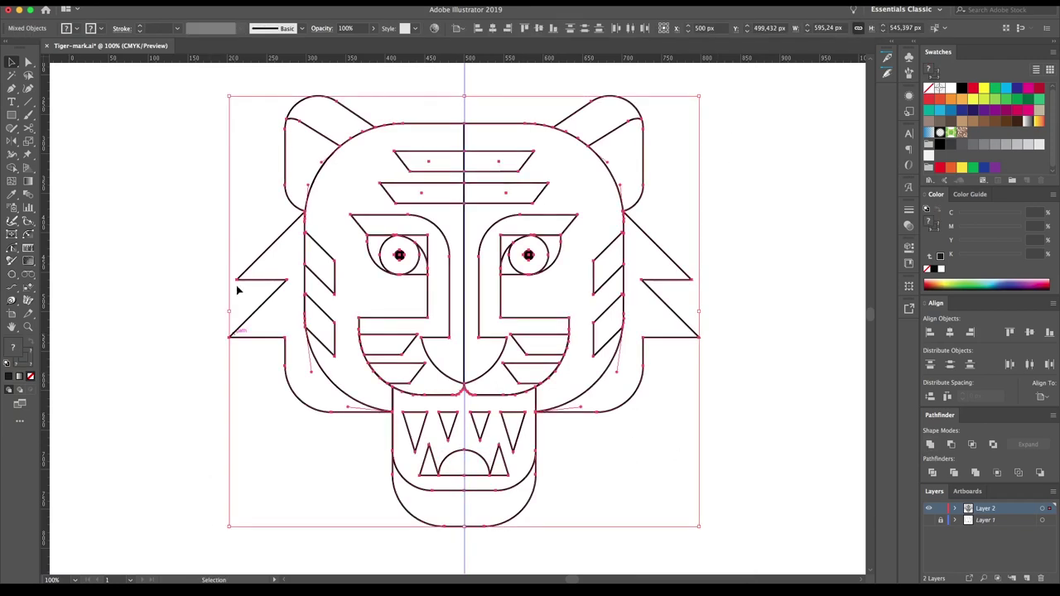
{"action": "left_click", "coordinate": [501, 231]}
{"action": "left_click", "coordinate": [456, 161]}
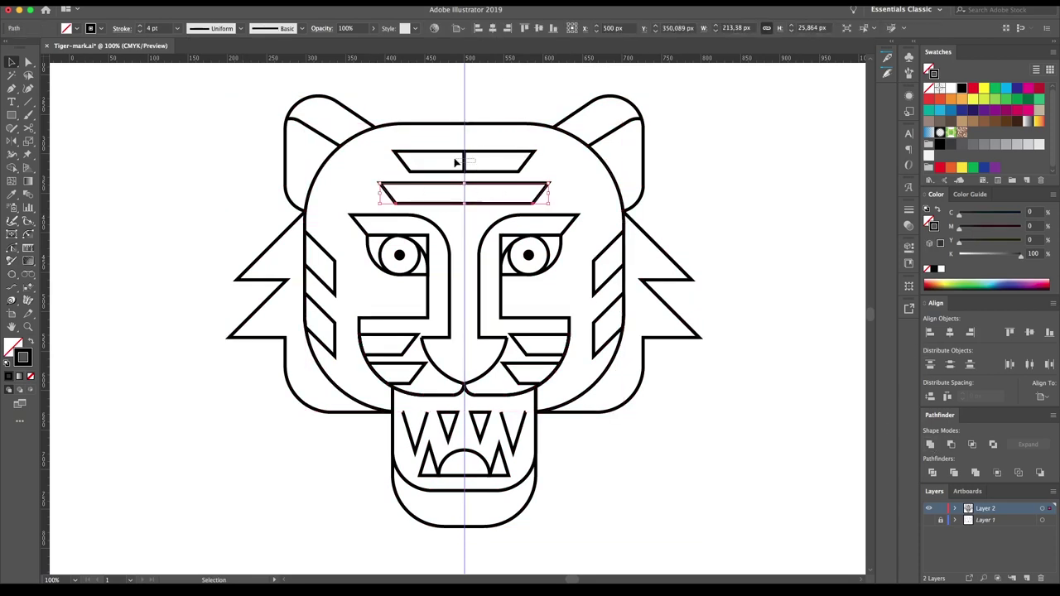
{"action": "left_click", "coordinate": [420, 340]}
{"action": "left_click", "coordinate": [508, 340]}
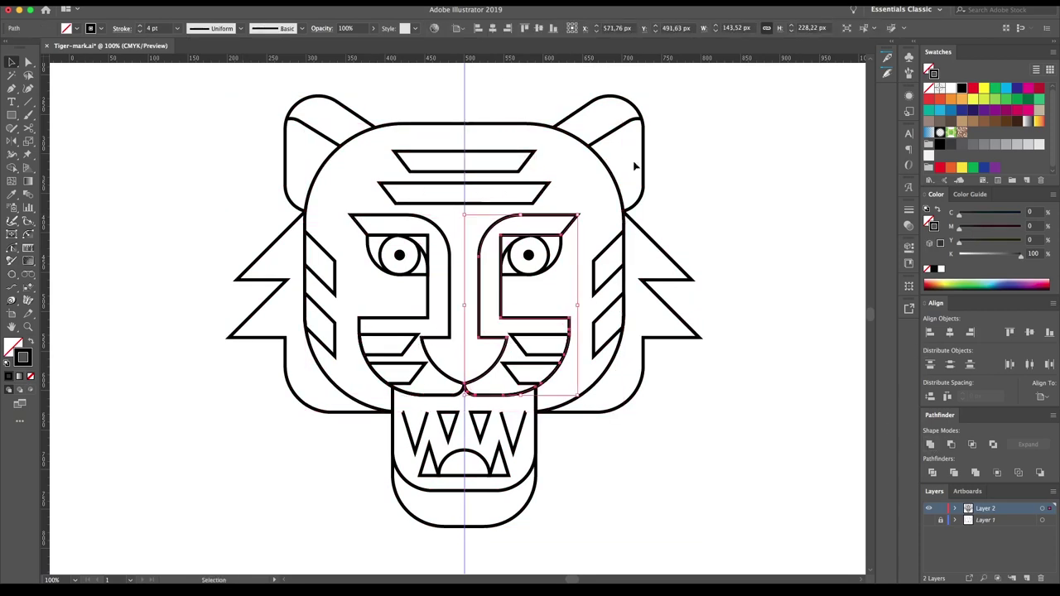
{"action": "key", "text": "ctrl+a"}
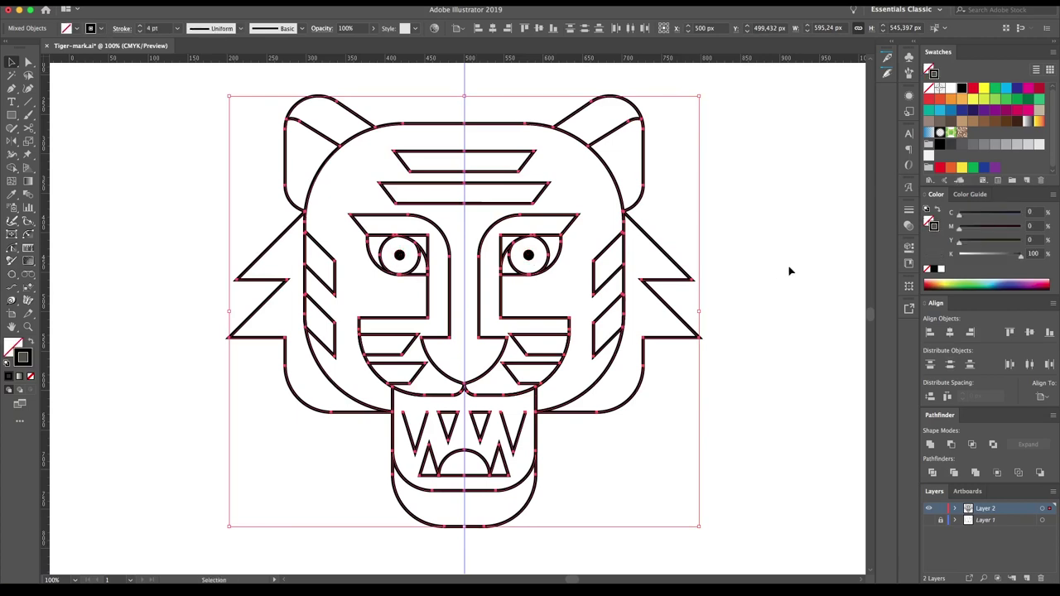
{"action": "left_click", "coordinate": [908, 210]}
{"action": "left_click", "coordinate": [710, 74]}
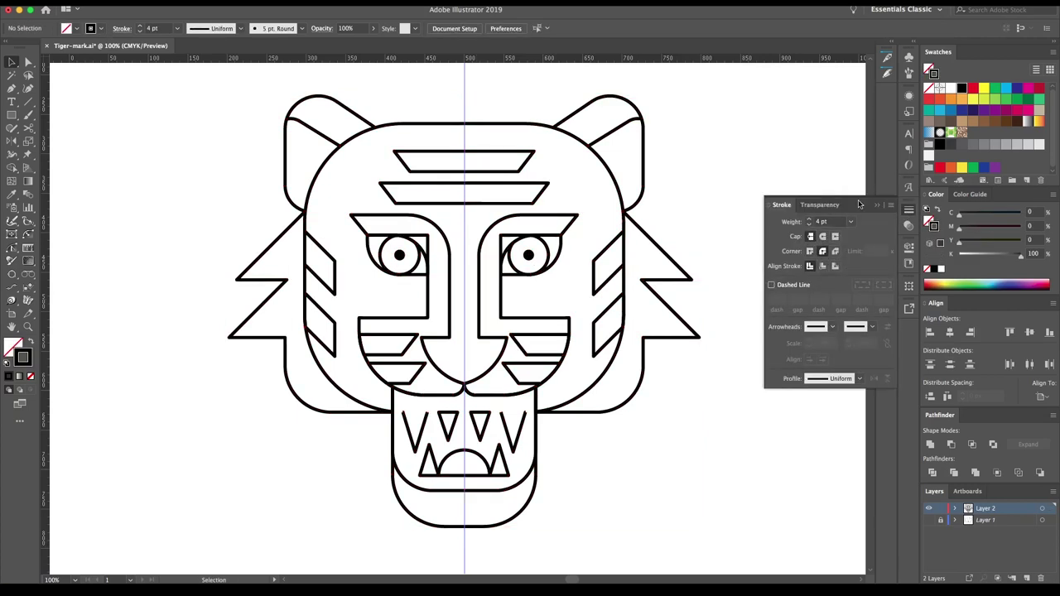
{"action": "left_click_drag", "start_coordinate": [710, 76], "coordinate": [199, 517]}
{"action": "left_click", "coordinate": [178, 30]}
{"action": "left_click", "coordinate": [191, 100]}
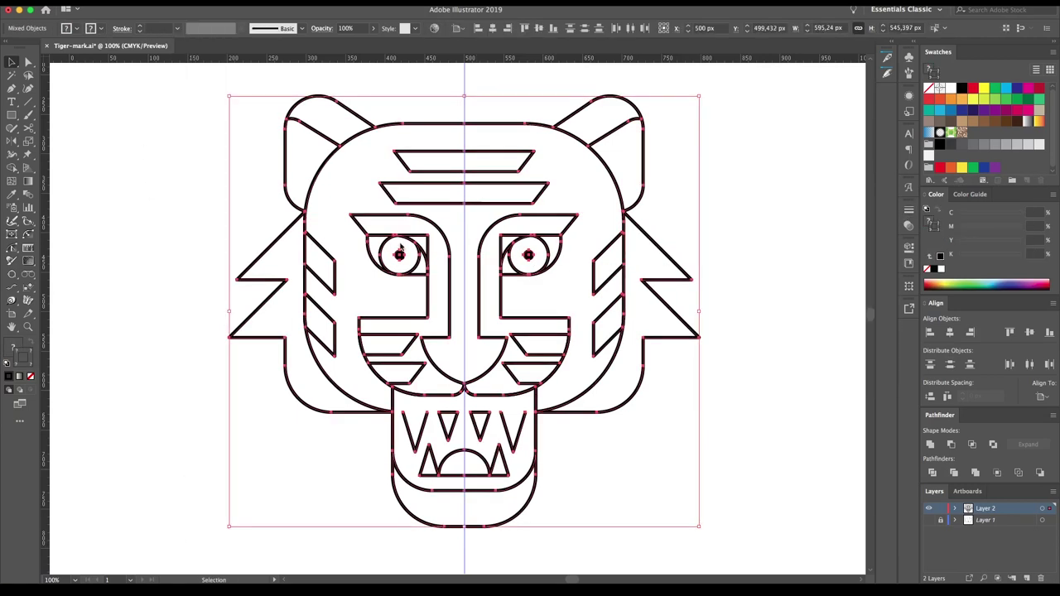
{"action": "left_click", "coordinate": [730, 341]}
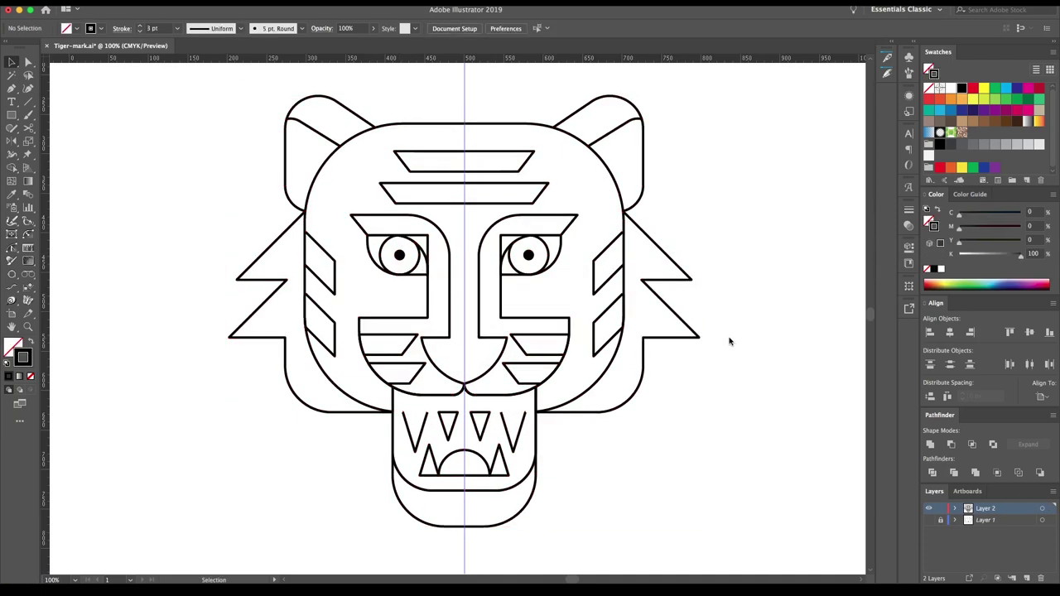
Close the rightmost top tooth into a triangle with the Pen tool.
{"action": "key", "text": "p"}
{"action": "left_click", "coordinate": [489, 414]}
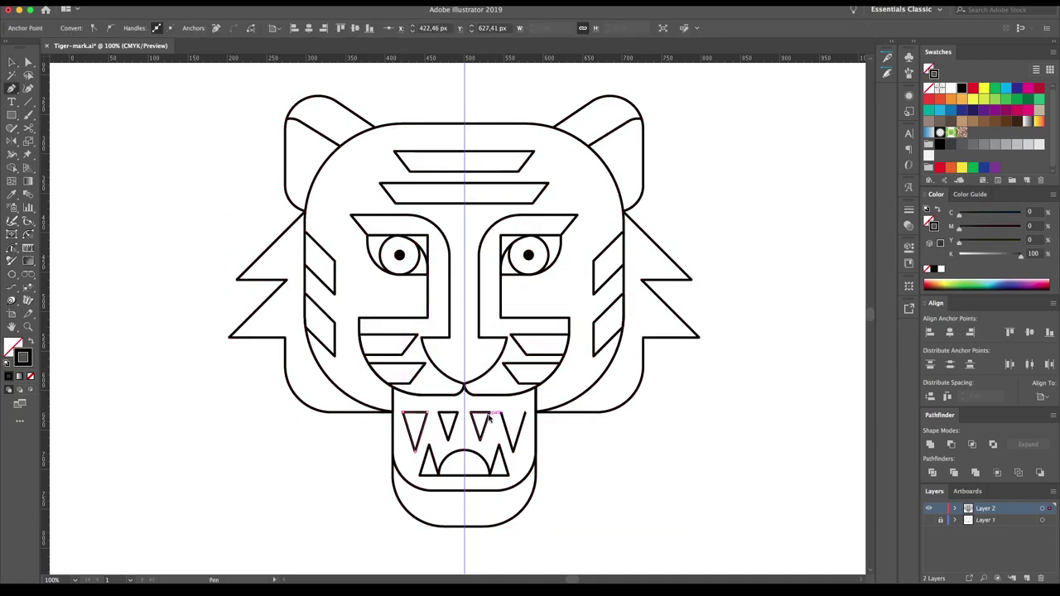
{"action": "left_click", "coordinate": [527, 417]}
{"action": "key", "text": "v"}
{"action": "left_click", "coordinate": [744, 445]}
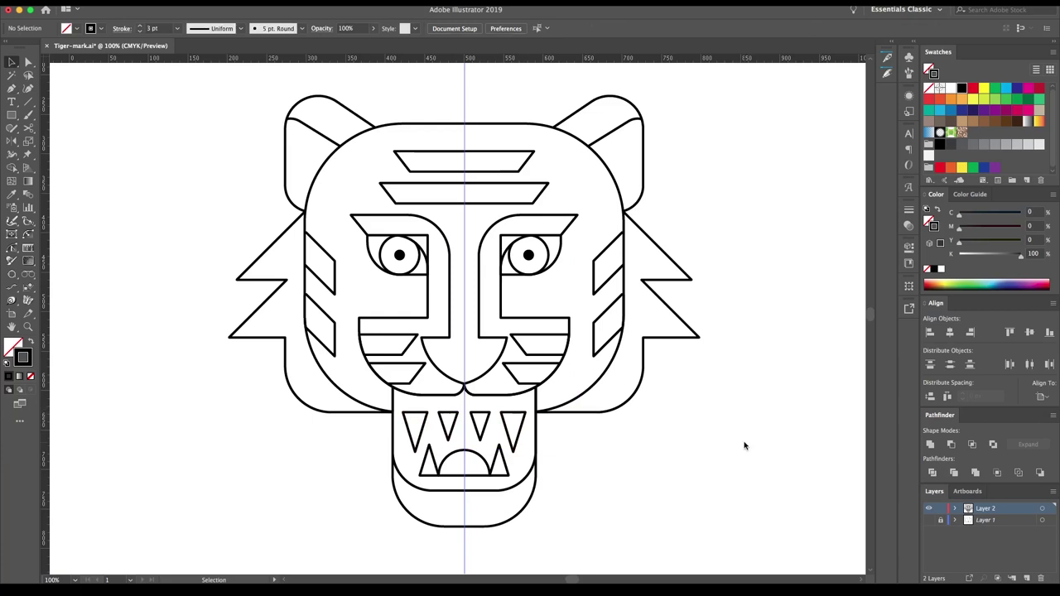
Duplicate the whole tiger to the right and zoom in on both tigers.
{"action": "key", "text": "ctrl+a"}
{"action": "key", "text": "ctrl+minus"}
{"action": "left_click_drag", "start_coordinate": [464, 315], "coordinate": [724, 314]}
{"action": "left_click", "coordinate": [386, 510]}
{"action": "key", "text": "z"}
{"action": "left_click_drag", "start_coordinate": [727, 186], "coordinate": [196, 491]}
{"action": "key", "text": "v"}
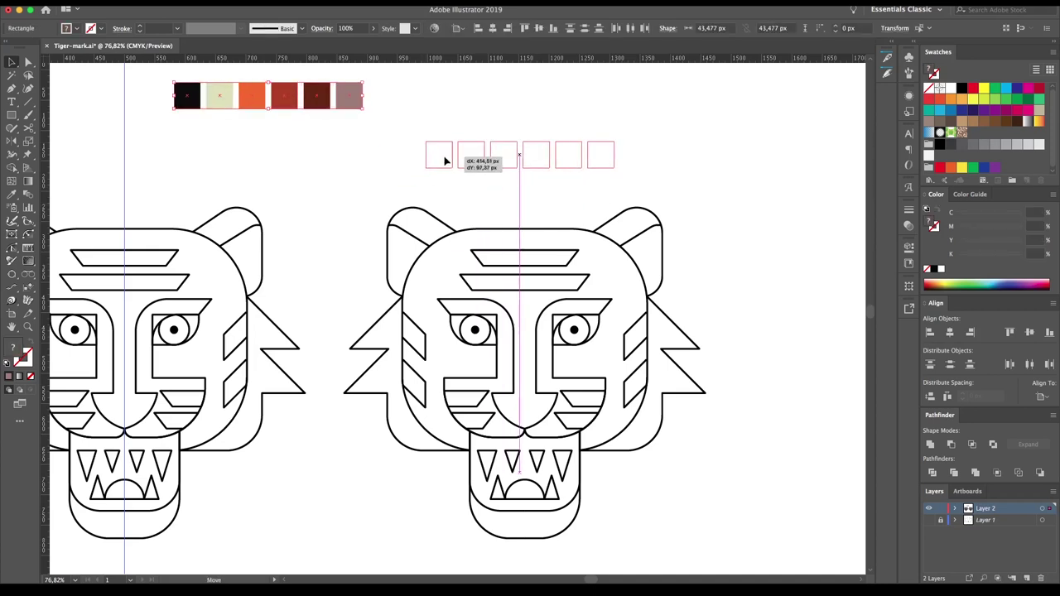
Move the swatch row above the right tiger and Live Paint its face orange and markings dark brown.
{"action": "left_click_drag", "start_coordinate": [179, 108], "coordinate": [440, 164]}
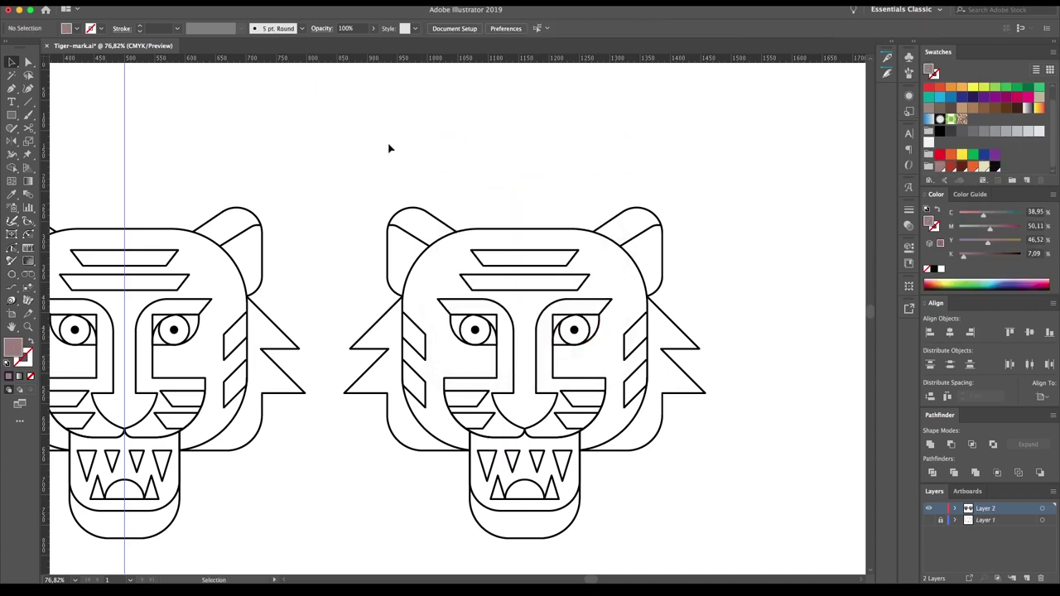
{"action": "left_click_drag", "start_coordinate": [693, 181], "coordinate": [362, 525]}
{"action": "left_click", "coordinate": [13, 170]}
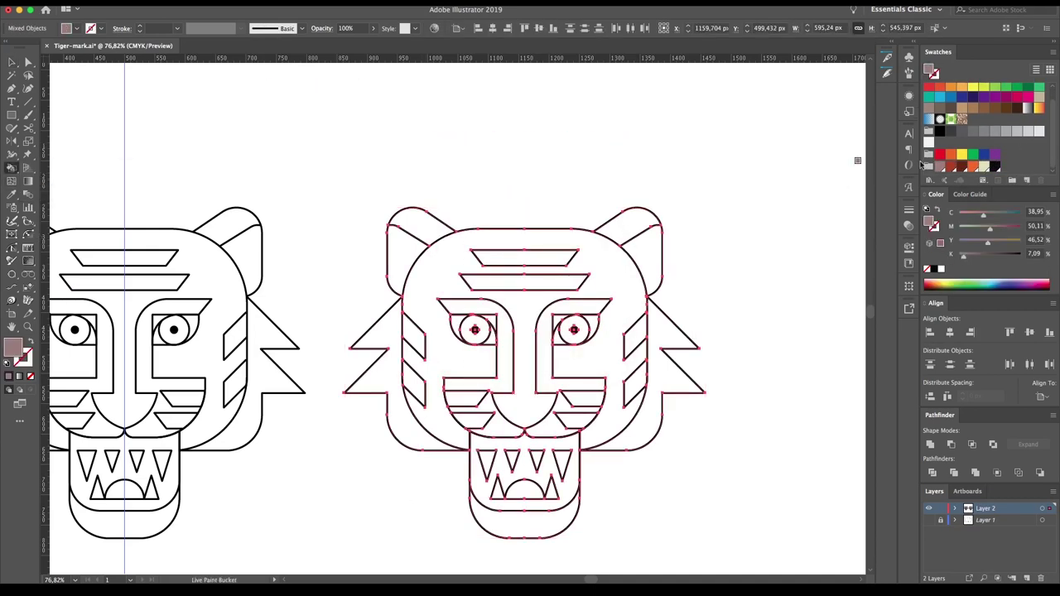
{"action": "left_click", "coordinate": [610, 271]}
{"action": "left_click", "coordinate": [580, 307]}
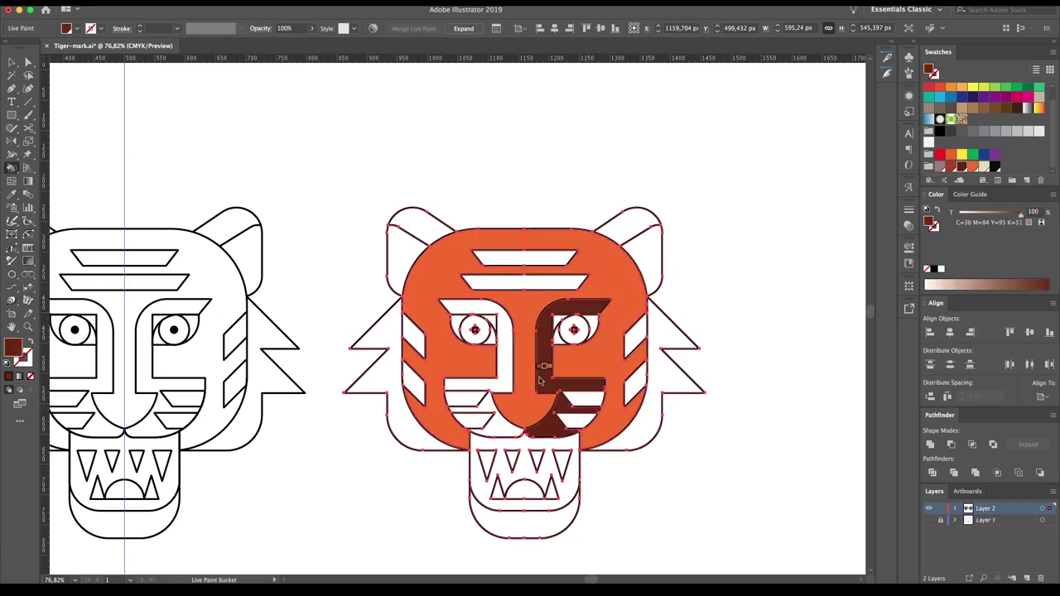
{"action": "left_click", "coordinate": [464, 306]}
{"action": "left_click", "coordinate": [505, 422]}
Fill the manes and inner ears beige, and the ear tips, forehead and cheek stripes black.
{"action": "key", "text": "Right"}
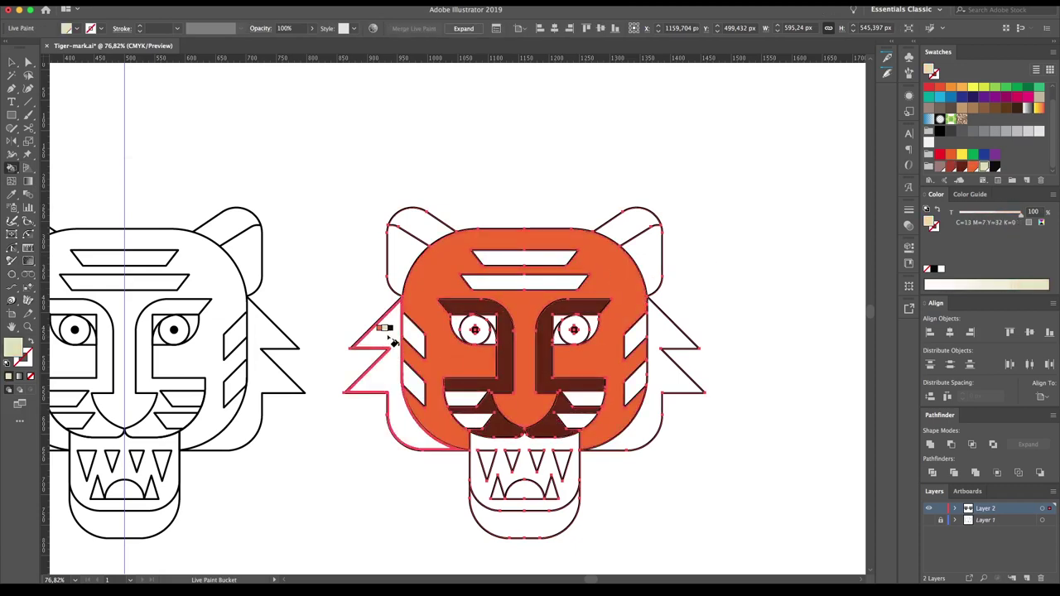
{"action": "left_click", "coordinate": [377, 356]}
{"action": "left_click", "coordinate": [676, 356]}
{"action": "left_click", "coordinate": [396, 249]}
{"action": "key", "text": "Right"}
{"action": "left_click", "coordinate": [419, 220]}
{"action": "left_click", "coordinate": [631, 236]}
{"action": "left_click", "coordinate": [525, 260]}
{"action": "left_click", "coordinate": [525, 282]}
{"action": "left_click", "coordinate": [635, 335]}
{"action": "left_click", "coordinate": [636, 381]}
{"action": "left_click", "coordinate": [414, 338]}
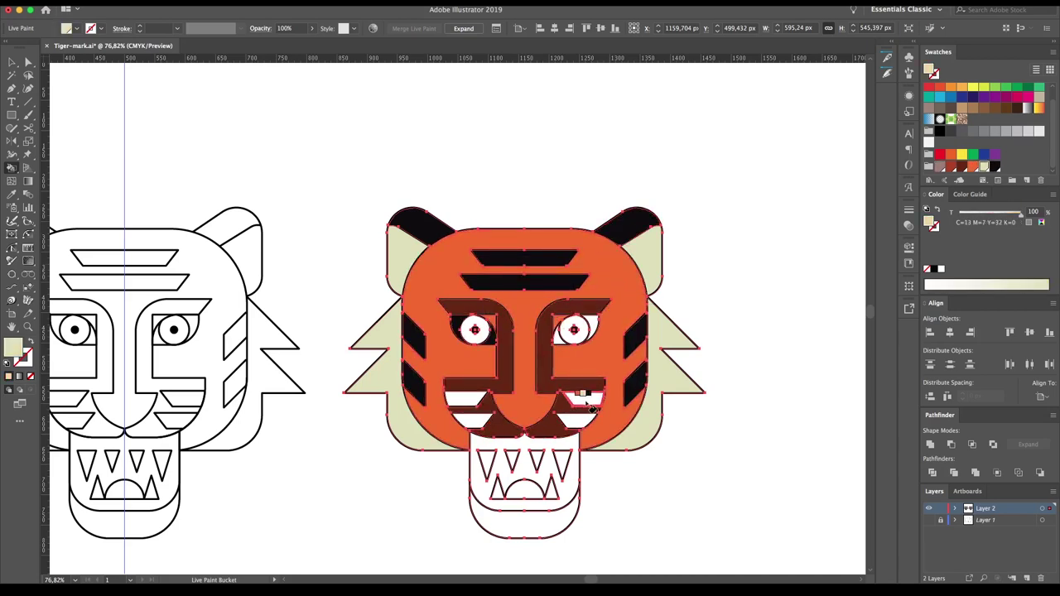
Fill the mouth black, turn the brown markings and chin beige, and undo a stray red fill.
{"action": "key", "text": "Left"}
{"action": "left_click", "coordinate": [477, 405]}
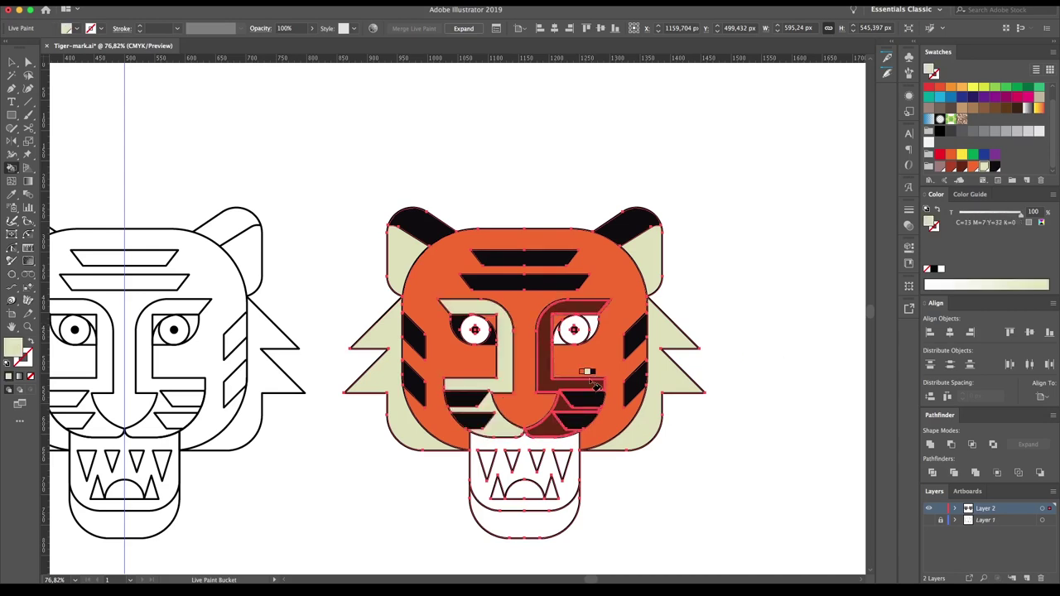
{"action": "left_click", "coordinate": [585, 374]}
{"action": "key", "text": "Right"}
{"action": "left_click", "coordinate": [549, 447]}
{"action": "key", "text": "Left"}
{"action": "left_click", "coordinate": [552, 528]}
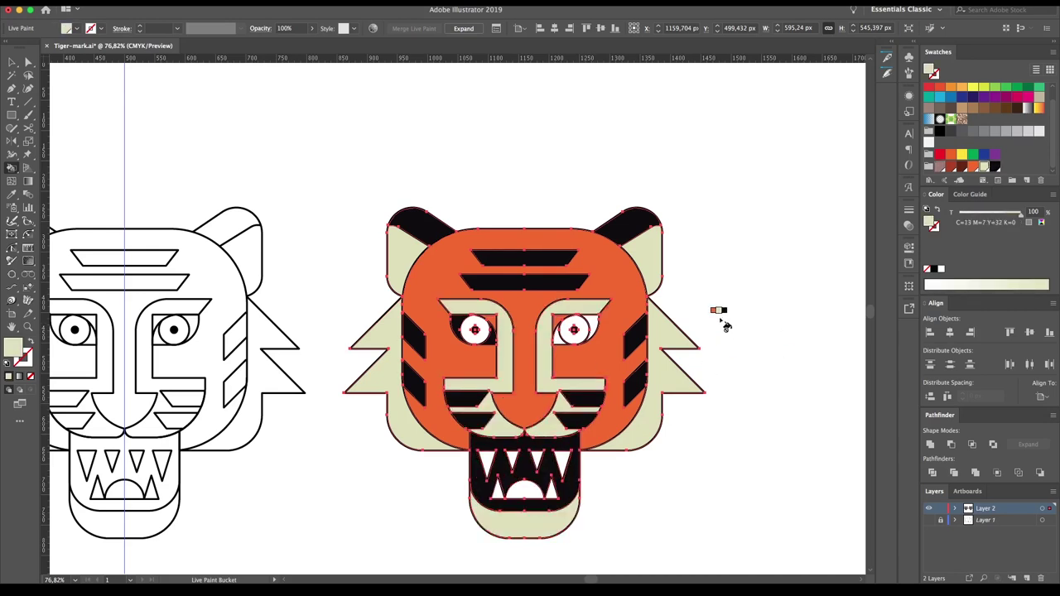
{"action": "key", "text": "Left"}
{"action": "key", "text": "Left"}
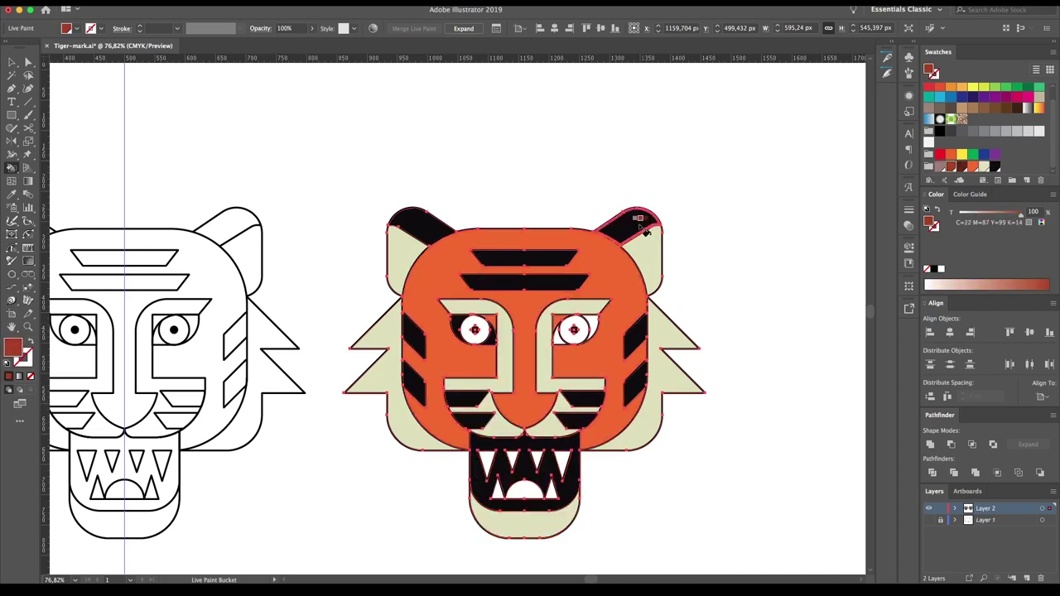
{"action": "key", "text": "v"}
{"action": "key", "text": "ctrl+z"}
Fill both eyes dark red and the tongue red, then reselect the coloured tiger.
{"action": "left_click", "coordinate": [719, 186]}
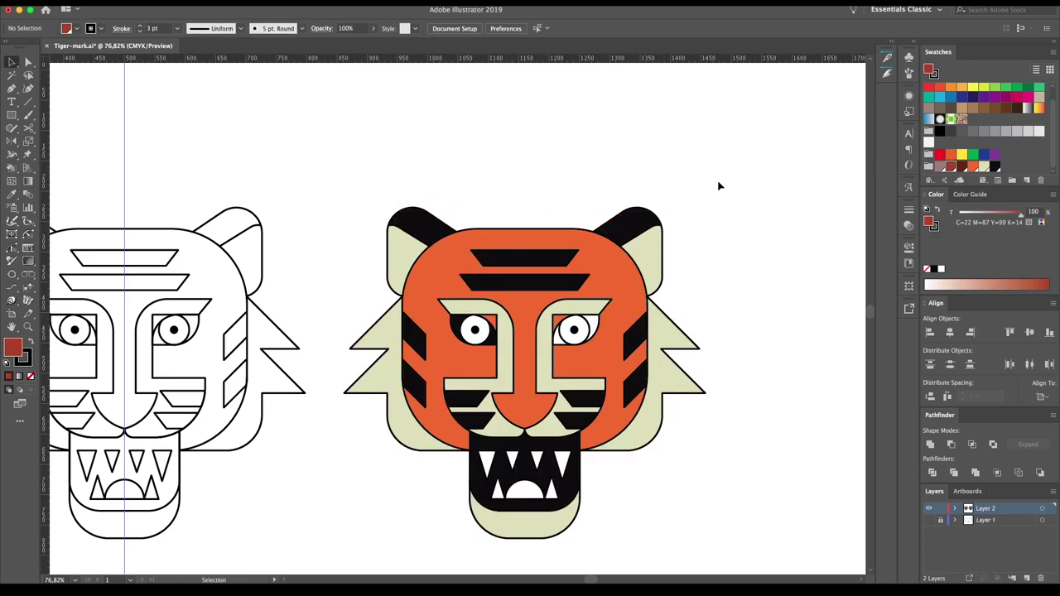
{"action": "left_click_drag", "start_coordinate": [348, 549], "coordinate": [497, 497]}
{"action": "key", "text": "k"}
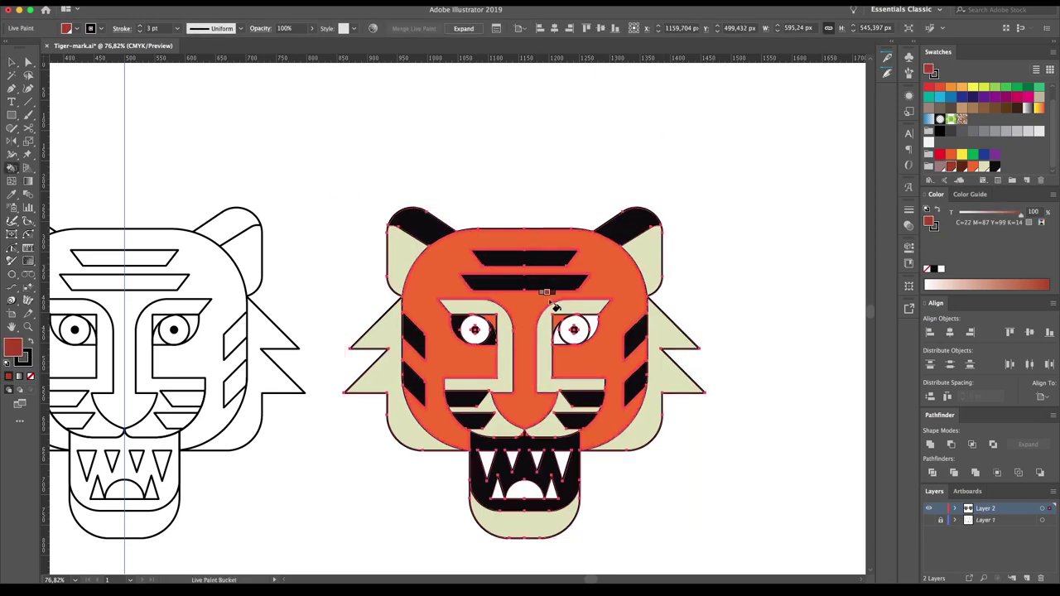
{"action": "key", "text": "Right"}
{"action": "key", "text": "Right"}
{"action": "left_click", "coordinate": [574, 327]}
{"action": "left_click", "coordinate": [474, 330]}
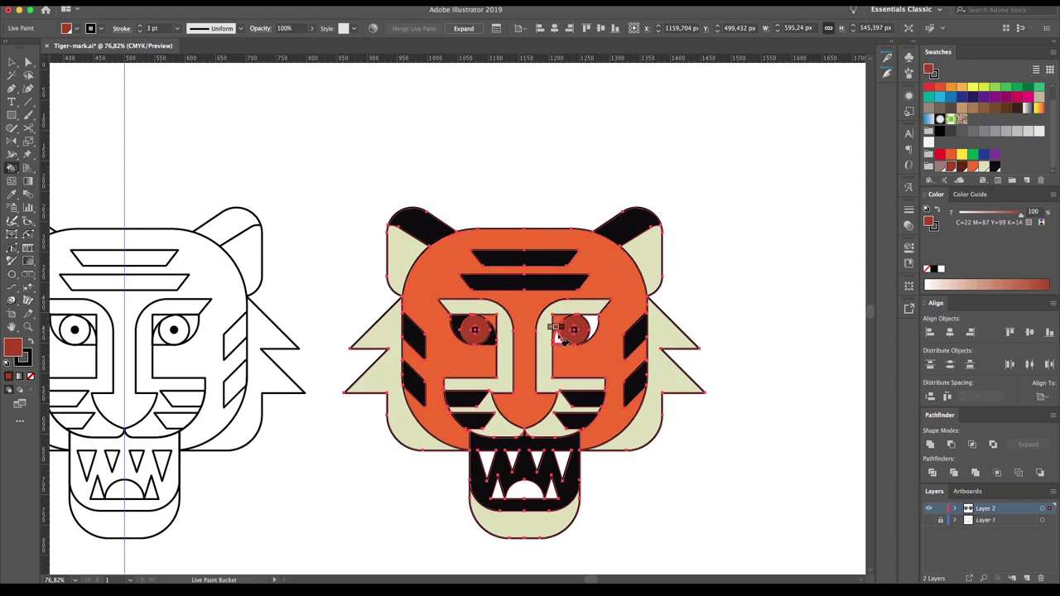
{"action": "key", "text": "Right"}
{"action": "key", "text": "Right"}
{"action": "left_click", "coordinate": [523, 490]}
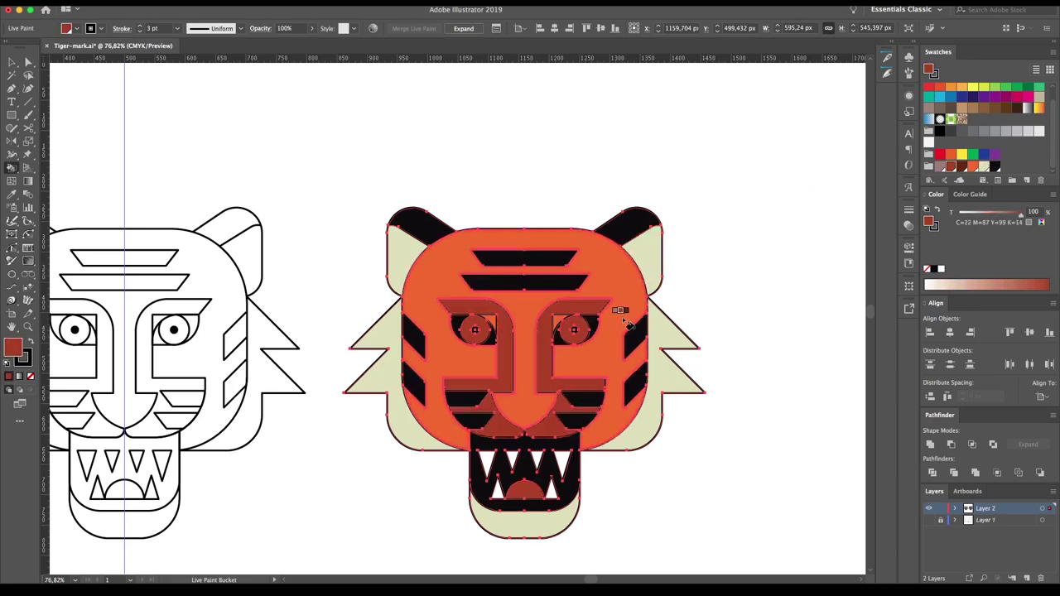
{"action": "key", "text": "v"}
{"action": "left_click", "coordinate": [696, 282]}
{"action": "left_click_drag", "start_coordinate": [748, 172], "coordinate": [343, 561]}
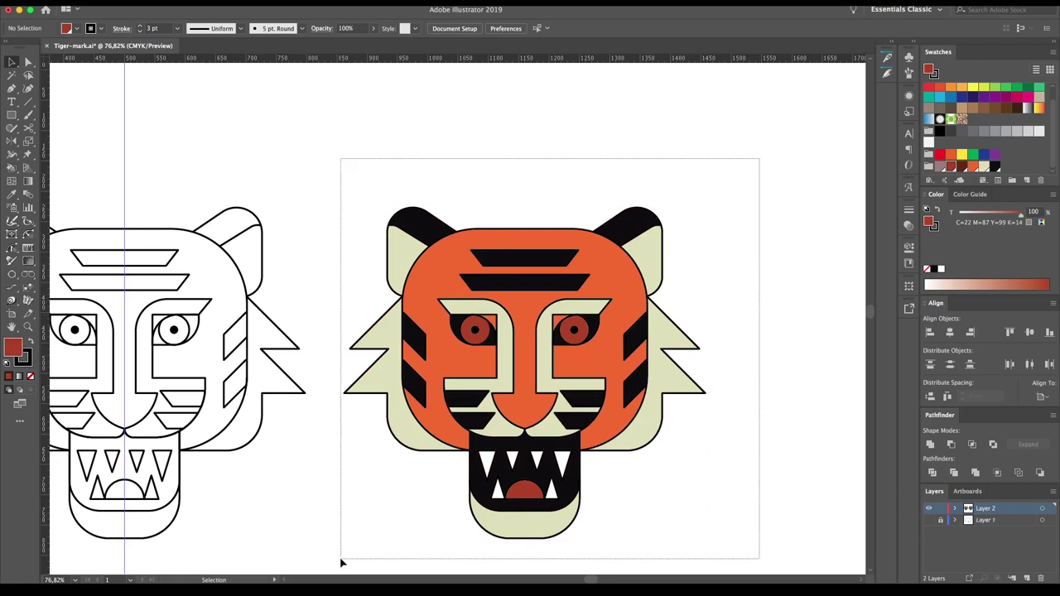
{"action": "scroll", "coordinate": [455, 373], "scroll_direction": "right", "scroll_amount": 5}
Expand the painted tiger and place a duplicate of it to the right.
{"action": "left_click", "coordinate": [149, 137]}
{"action": "left_click", "coordinate": [537, 366]}
{"action": "right_click", "coordinate": [323, 323]}
{"action": "left_click_drag", "start_coordinate": [352, 348], "coordinate": [756, 348]}
Recolour the left tiger's eyes yellow with fill colour FFC60B.
{"action": "left_click", "coordinate": [334, 325]}
{"action": "double_click", "coordinate": [334, 326]}
{"action": "left_click", "coordinate": [330, 327]}
{"action": "double_click", "coordinate": [15, 348]}
{"action": "type", "text": "FFC60B"}
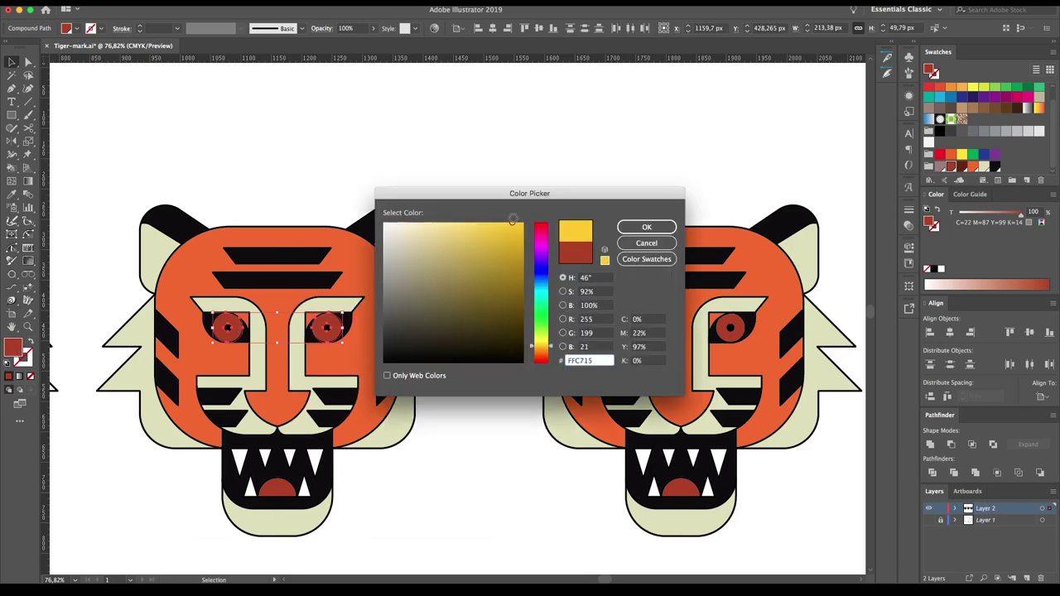
{"action": "key", "text": "Return"}
{"action": "left_click", "coordinate": [580, 248]}
{"action": "key", "text": "slash"}
{"action": "left_click", "coordinate": [535, 192]}
Delete the outline-only tiger copy and duplicate the coloured tiger to the right.
{"action": "scroll", "coordinate": [535, 192], "scroll_direction": "right", "scroll_amount": 2}
{"action": "left_click", "coordinate": [538, 248]}
{"action": "key", "text": "Delete"}
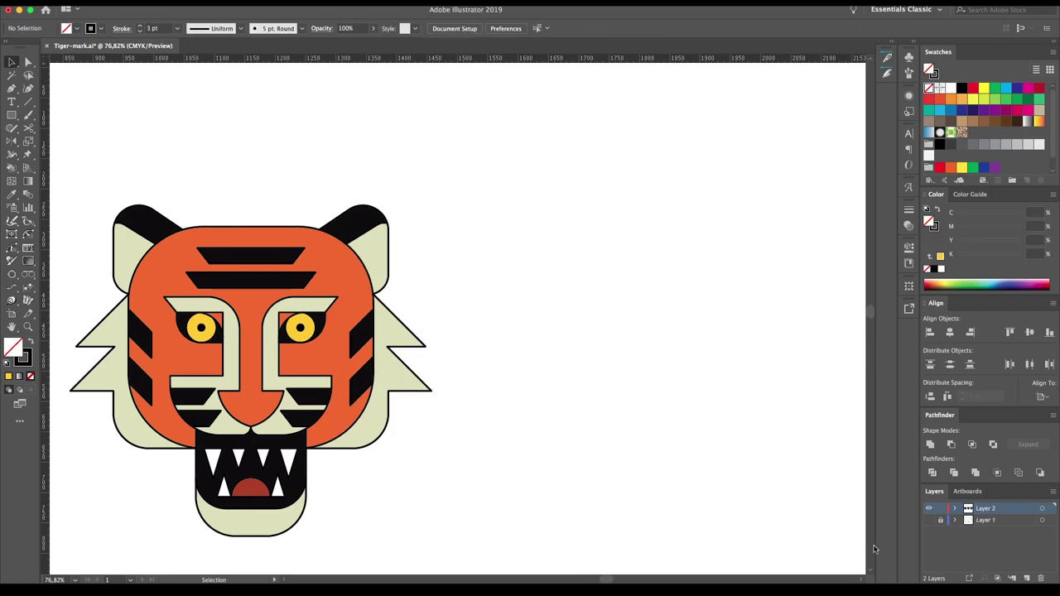
{"action": "scroll", "coordinate": [497, 249], "scroll_direction": "down", "scroll_amount": 3}
{"action": "left_click_drag", "start_coordinate": [466, 132], "coordinate": [289, 346]}
{"action": "left_click_drag", "start_coordinate": [248, 315], "coordinate": [628, 315]}
{"action": "scroll", "coordinate": [451, 306], "scroll_direction": "right", "scroll_amount": 2}
{"action": "left_click", "coordinate": [338, 284]}
Pull the stroke outline group off the tiger copy, delete it, and duplicate the strokeless tiger alongside.
{"action": "left_click_drag", "start_coordinate": [362, 140], "coordinate": [741, 503]}
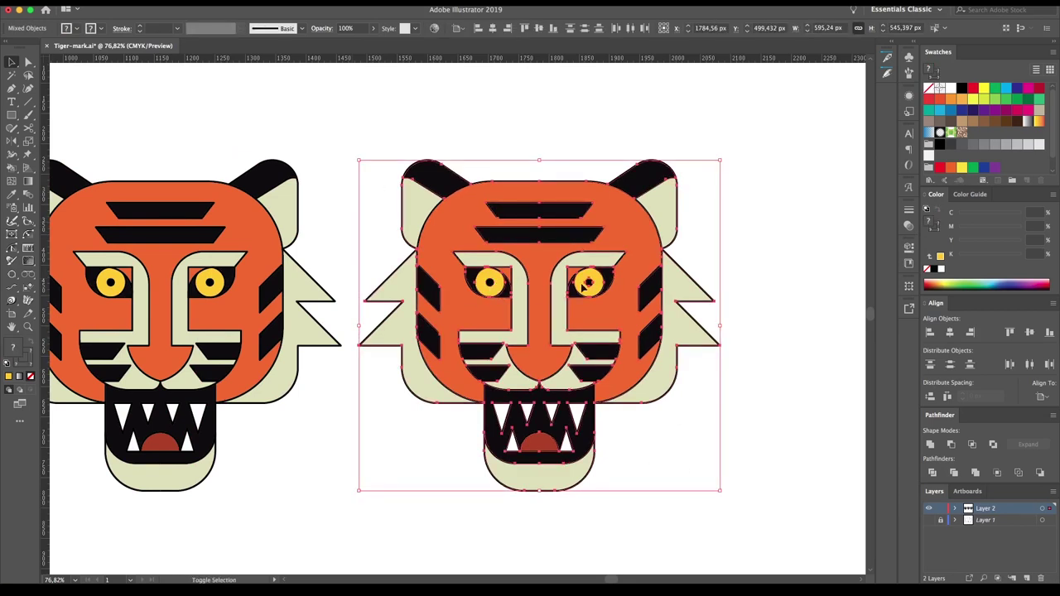
{"action": "left_click", "coordinate": [440, 473]}
{"action": "left_click_drag", "start_coordinate": [709, 350], "coordinate": [802, 424]}
{"action": "key", "text": "Delete"}
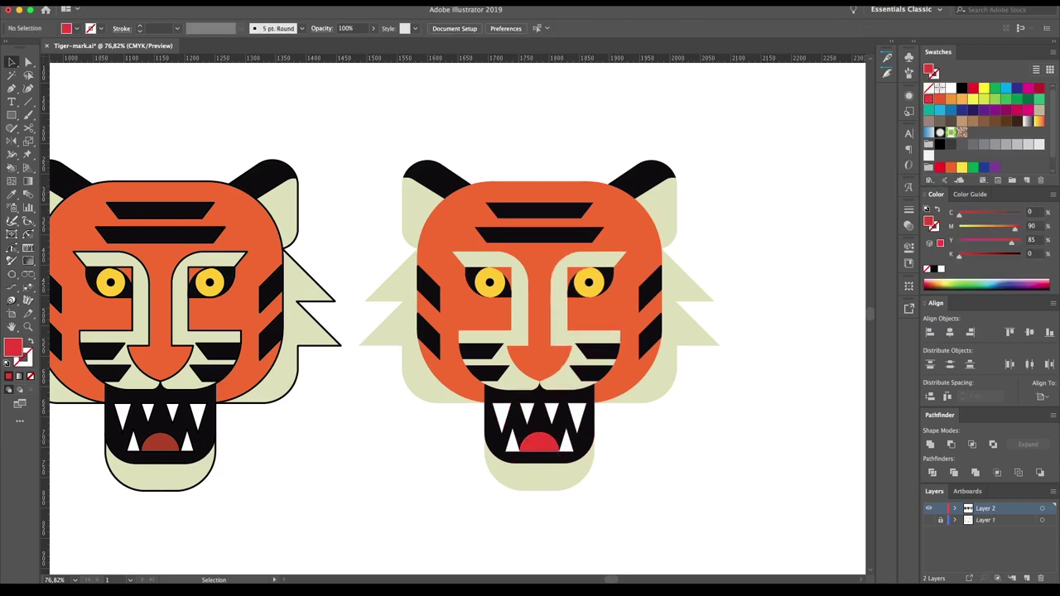
{"action": "left_click_drag", "start_coordinate": [783, 139], "coordinate": [422, 492]}
{"action": "mouse_move", "coordinate": [505, 285]}
{"action": "left_mouse_down"}
{"action": "mouse_move", "coordinate": [478, 286]}
{"action": "mouse_move", "coordinate": [570, 286]}
{"action": "left_mouse_up"}
Unite the tiger copy into one compound silhouette and delete its teeth holes.
{"action": "left_click", "coordinate": [929, 445]}
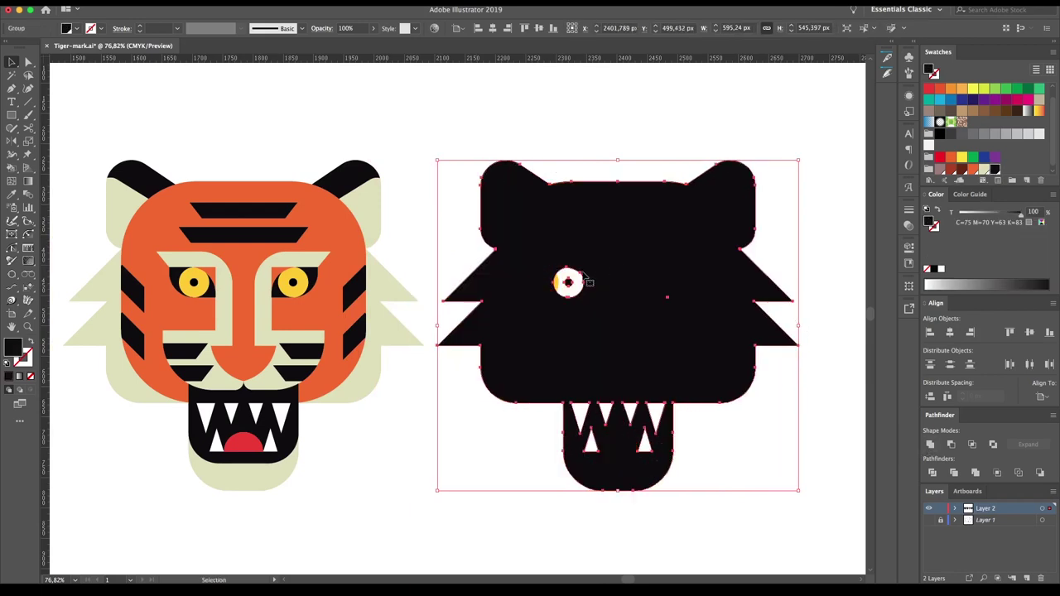
{"action": "left_click_drag", "start_coordinate": [598, 275], "coordinate": [569, 282]}
{"action": "key", "text": "ctrl+8"}
{"action": "left_click", "coordinate": [828, 450]}
{"action": "key", "text": "q"}
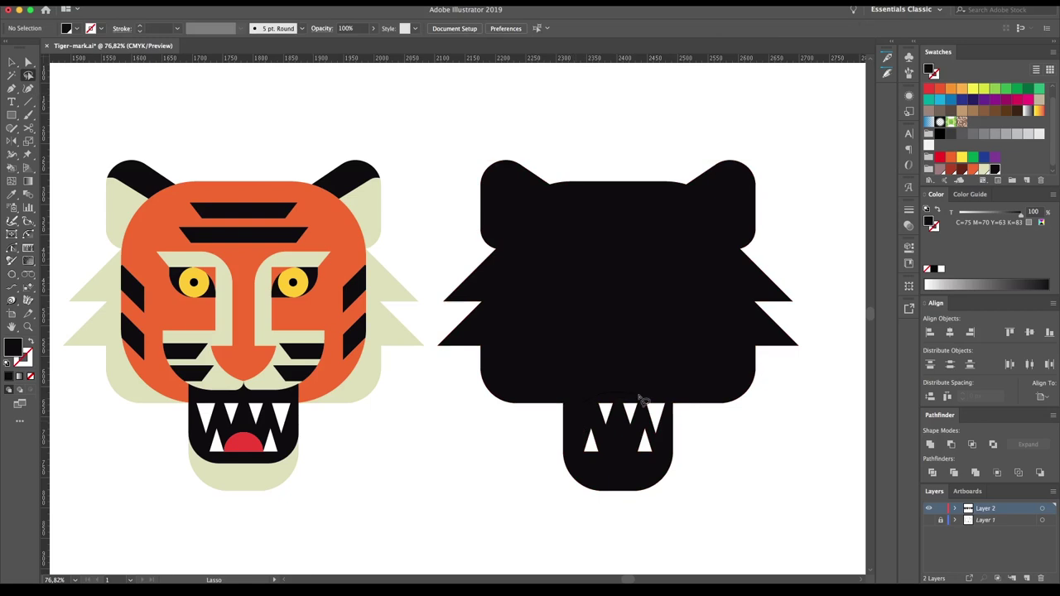
{"action": "key", "text": "Delete"}
{"action": "key", "text": "v"}
{"action": "left_click", "coordinate": [616, 244]}
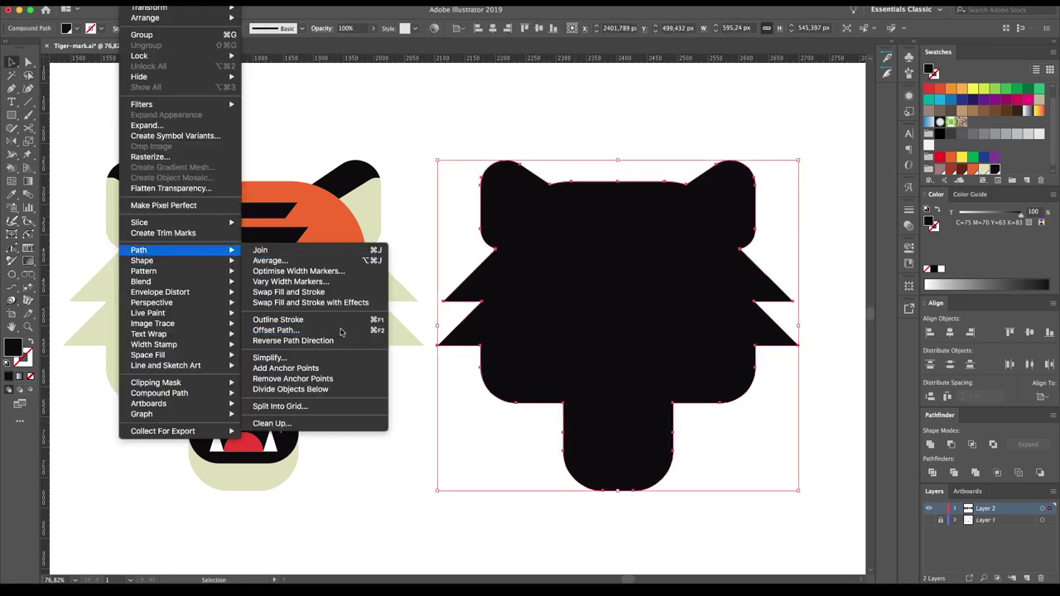
Offset the black silhouette by 20 px with miter corners.
{"action": "left_click", "coordinate": [391, 395]}
{"action": "type", "text": "20"}
{"action": "key", "text": "Tab"}
{"action": "key", "text": "Down"}
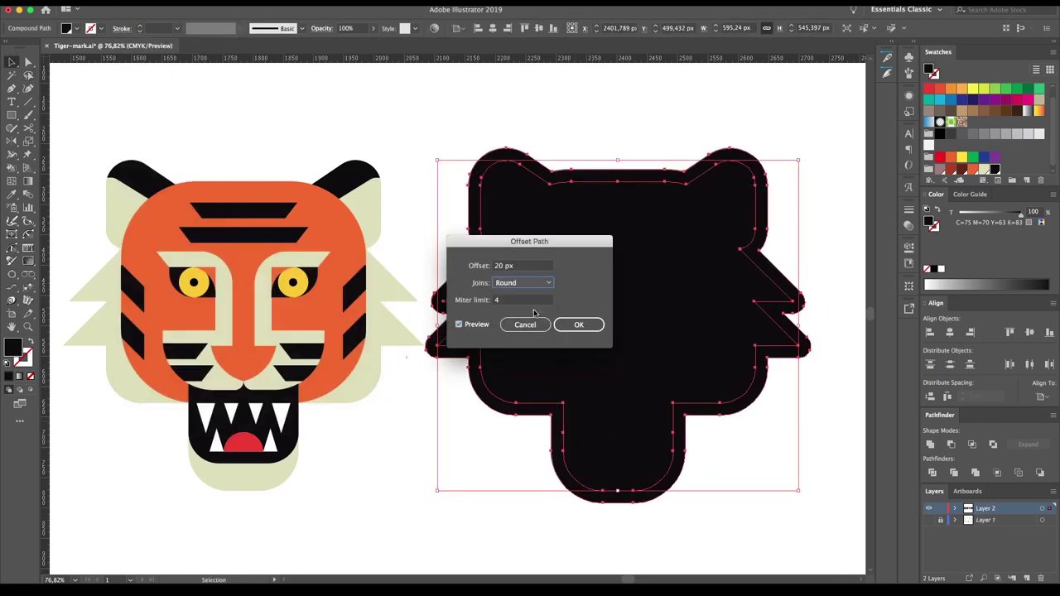
{"action": "left_click", "coordinate": [529, 282]}
{"action": "left_click", "coordinate": [529, 300]}
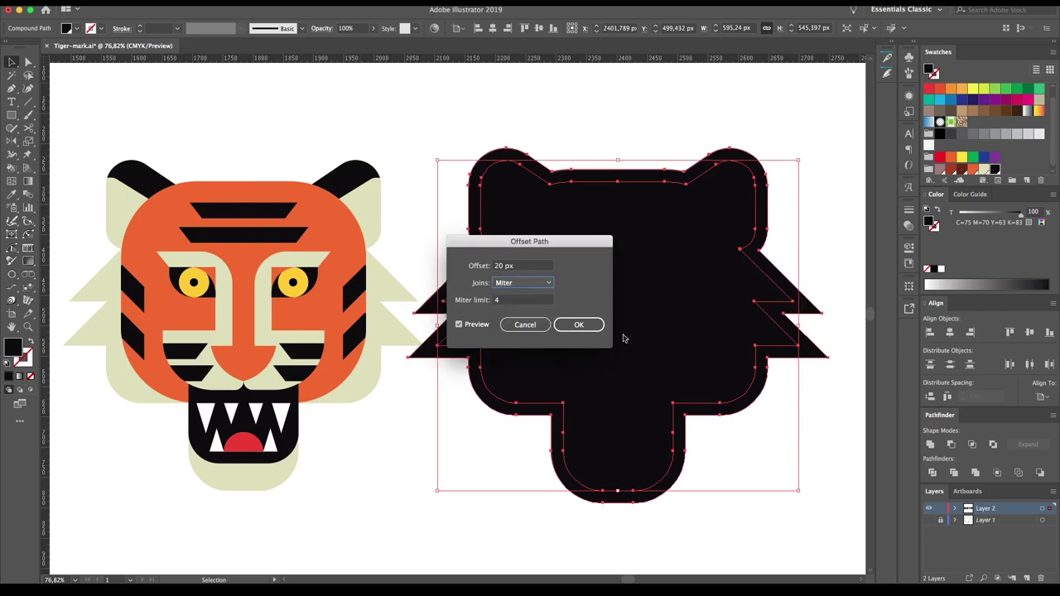
{"action": "key", "text": "Return"}
Place a strokeless tiger copy on the offset shape, keeping the offset fill black.
{"action": "left_click", "coordinate": [397, 185]}
{"action": "left_click", "coordinate": [277, 177]}
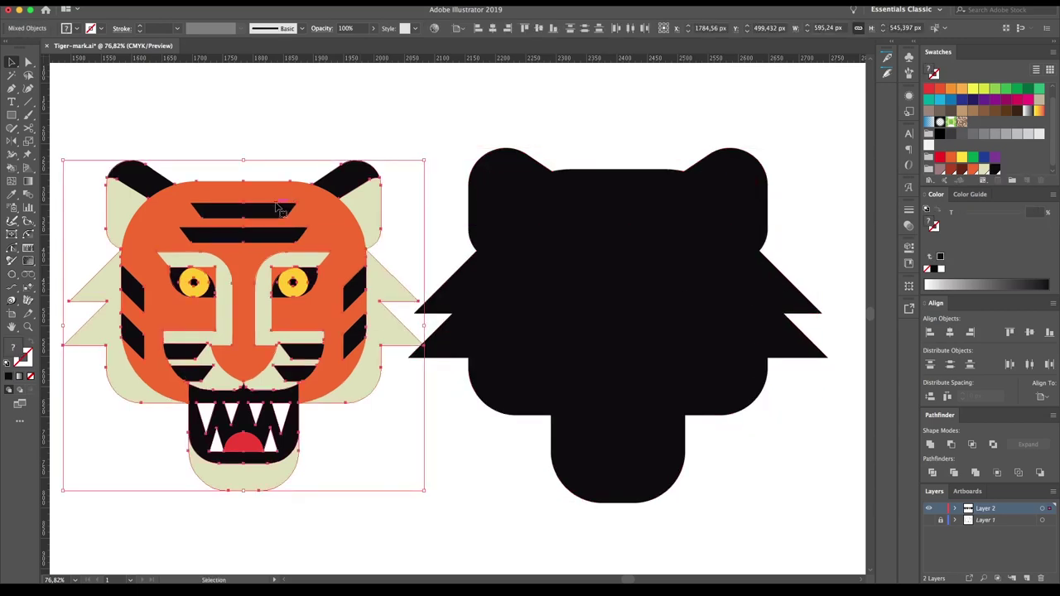
{"action": "left_click_drag", "start_coordinate": [277, 176], "coordinate": [654, 176]}
{"action": "left_click", "coordinate": [655, 176]}
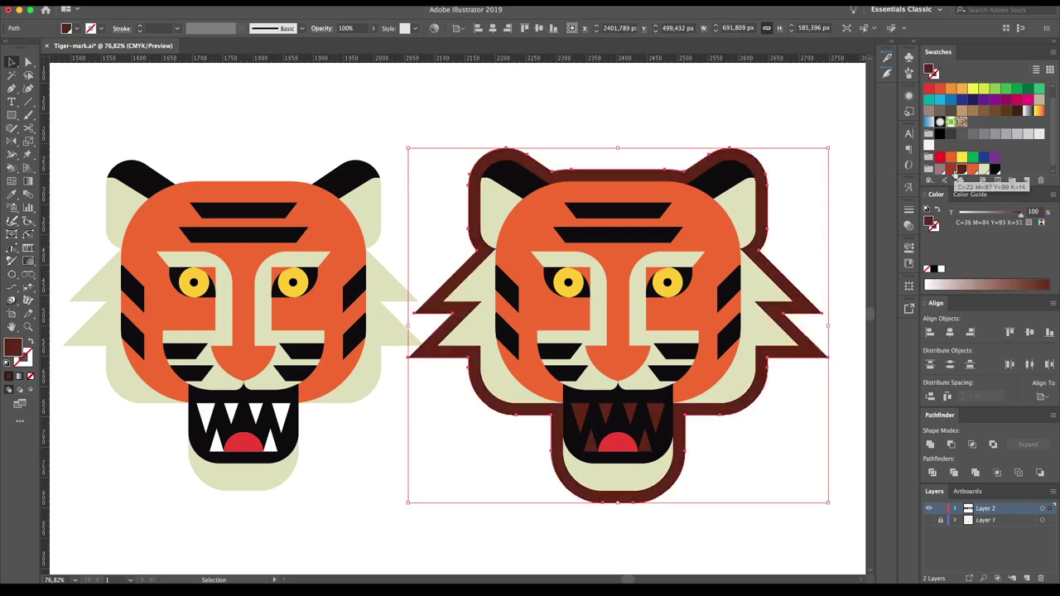
{"action": "left_click", "coordinate": [995, 169]}
Live Paint the upper tooth white, undoing a trial dark-brown inner ear.
{"action": "left_click_drag", "start_coordinate": [824, 108], "coordinate": [639, 414]}
{"action": "key", "text": "k"}
{"action": "key", "text": "Left"}
{"action": "key", "text": "Left"}
{"action": "key", "text": "Left"}
{"action": "left_click", "coordinate": [584, 415]}
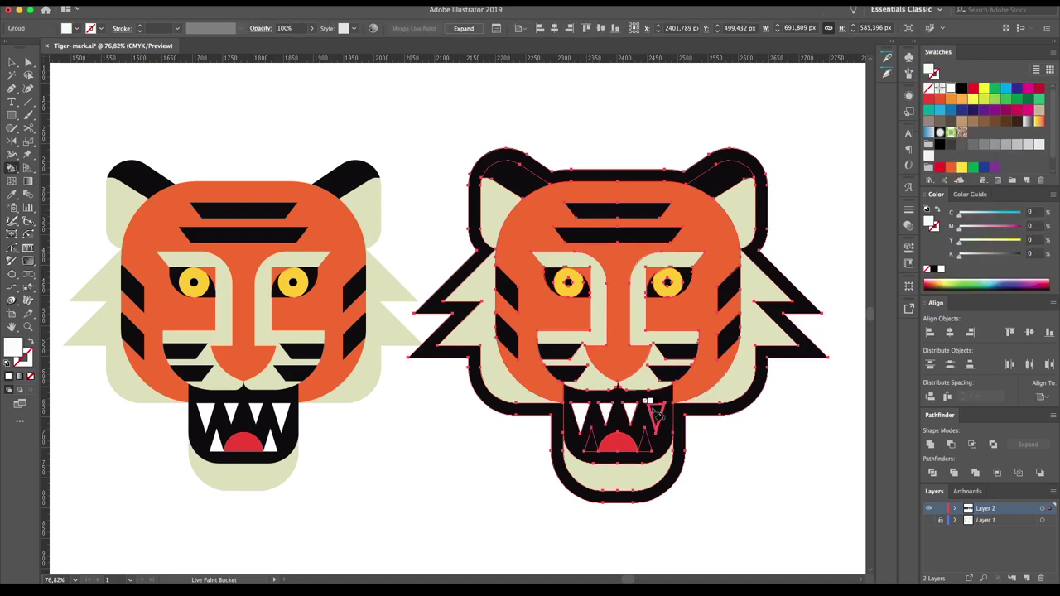
{"action": "key", "text": "Right"}
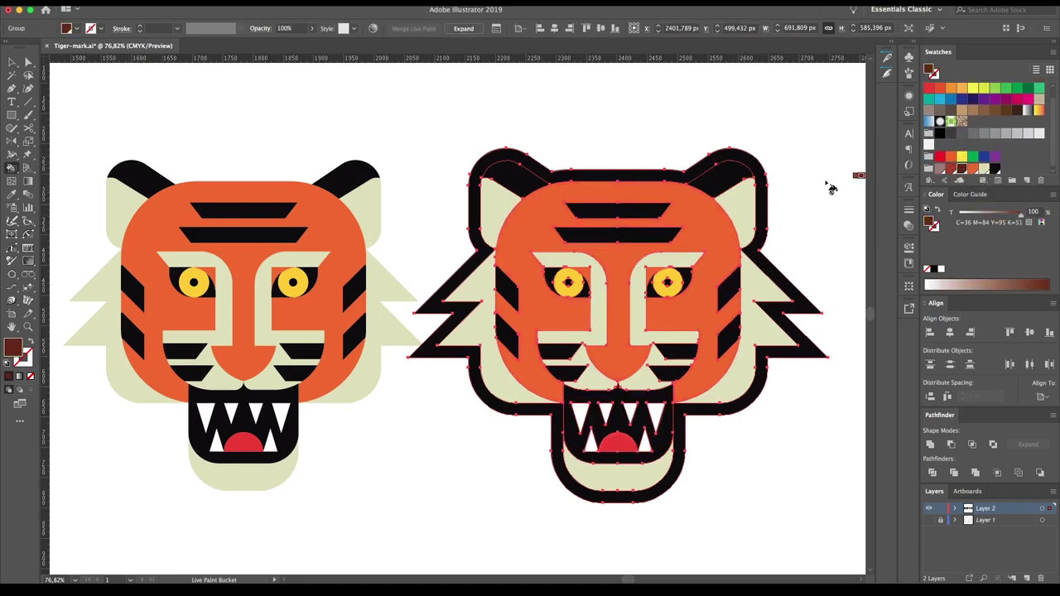
{"action": "left_click", "coordinate": [720, 175]}
{"action": "key", "text": "ctrl+z"}
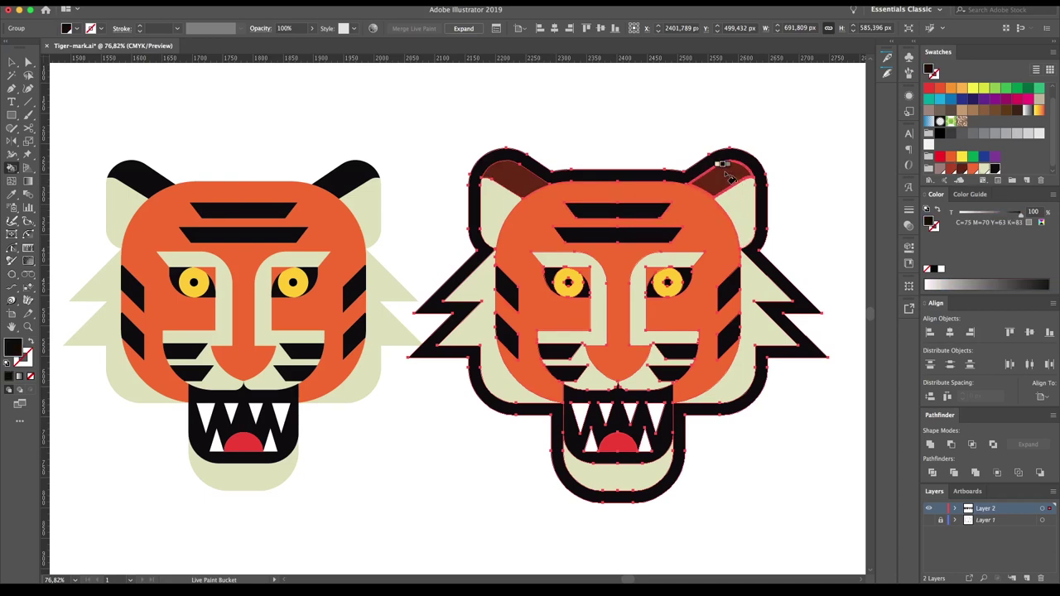
{"action": "key", "text": "ctrl+z"}
Deselect, then start expanding the live-paint tiger into plain shapes.
{"action": "key", "text": "v"}
{"action": "left_click", "coordinate": [548, 127]}
{"action": "right_click", "coordinate": [588, 267]}
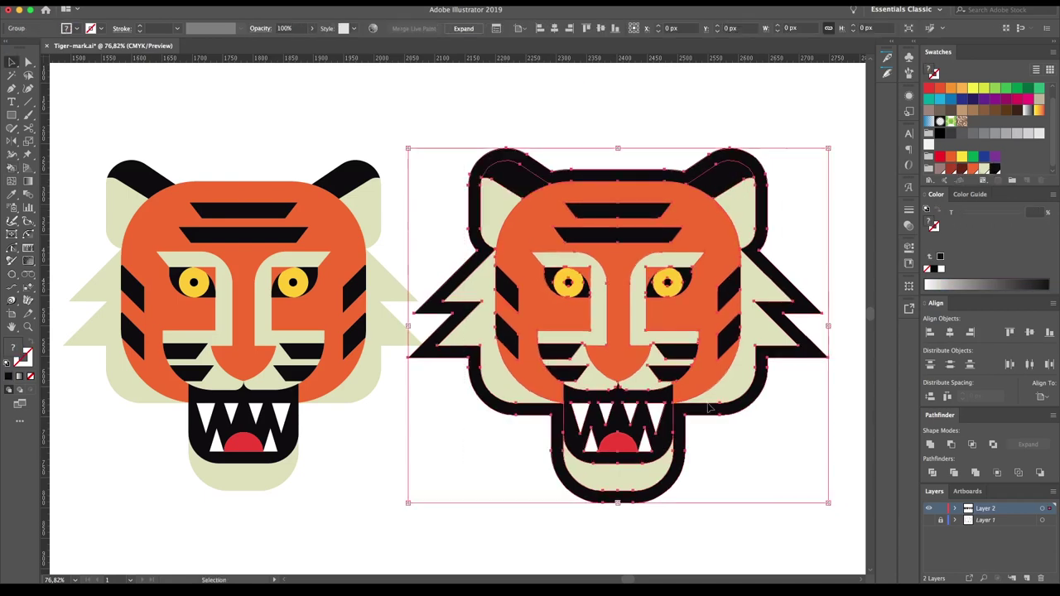
{"action": "left_click", "coordinate": [137, 0]}
Expand the live-paint tiger and ungroup its pieces twice.
{"action": "left_click", "coordinate": [157, 104]}
{"action": "left_click", "coordinate": [559, 360]}
{"action": "right_click", "coordinate": [618, 283]}
{"action": "left_click", "coordinate": [656, 371]}
{"action": "right_click", "coordinate": [648, 308]}
{"action": "left_click", "coordinate": [804, 362]}
{"action": "right_click", "coordinate": [611, 265]}
Try several swatch fills on the outline pieces, leaving the outline shape black.
{"action": "mouse_move", "coordinate": [791, 356]}
{"action": "left_mouse_down"}
{"action": "mouse_move", "coordinate": [804, 384]}
{"action": "mouse_move", "coordinate": [808, 358]}
{"action": "left_mouse_up"}
{"action": "left_click", "coordinate": [975, 170]}
{"action": "left_click", "coordinate": [984, 169]}
{"action": "left_click", "coordinate": [951, 169]}
{"action": "left_click", "coordinate": [984, 169]}
{"action": "left_click", "coordinate": [984, 169]}
{"action": "left_click", "coordinate": [746, 208]}
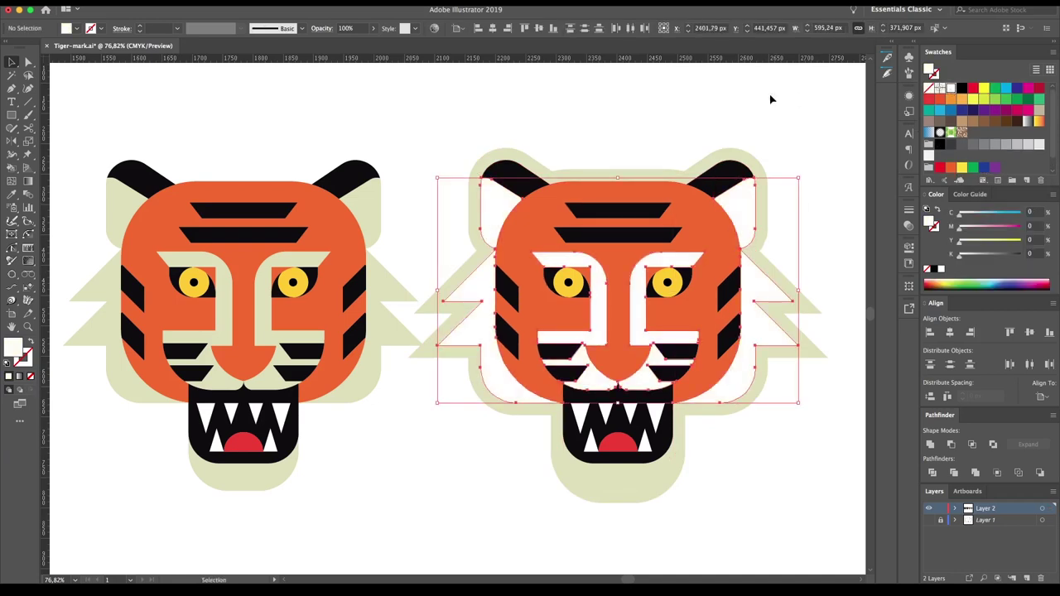
{"action": "left_click", "coordinate": [632, 489]}
{"action": "left_click", "coordinate": [734, 465]}
{"action": "left_click", "coordinate": [771, 331]}
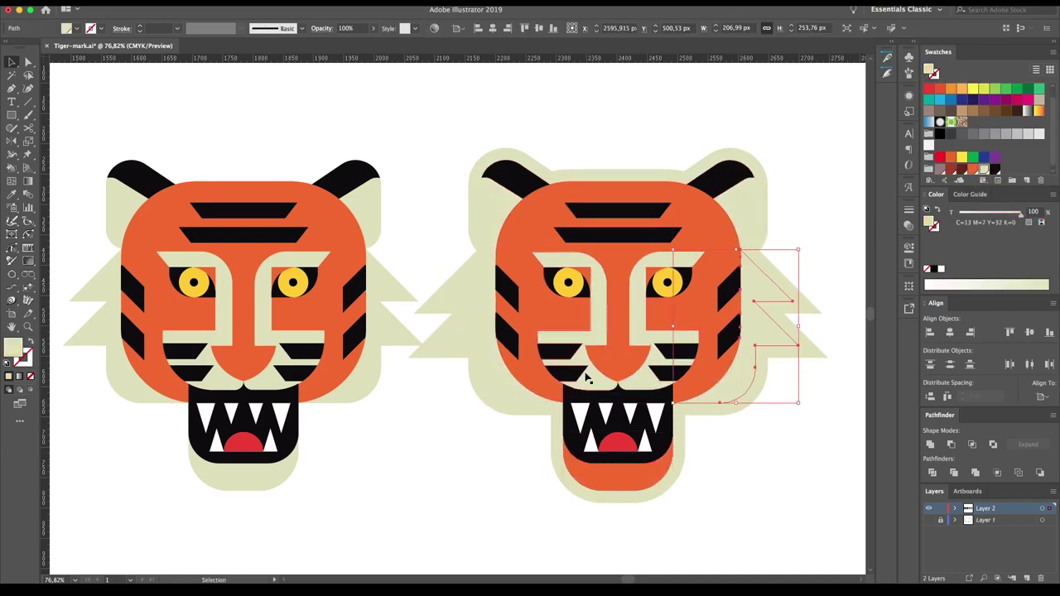
{"action": "left_click", "coordinate": [746, 415]}
Colour the tiger's ear paths orange from the Swatches.
{"action": "left_click", "coordinate": [995, 169]}
{"action": "left_click", "coordinate": [617, 166]}
{"action": "left_click", "coordinate": [975, 169]}
{"action": "left_click", "coordinate": [763, 130]}
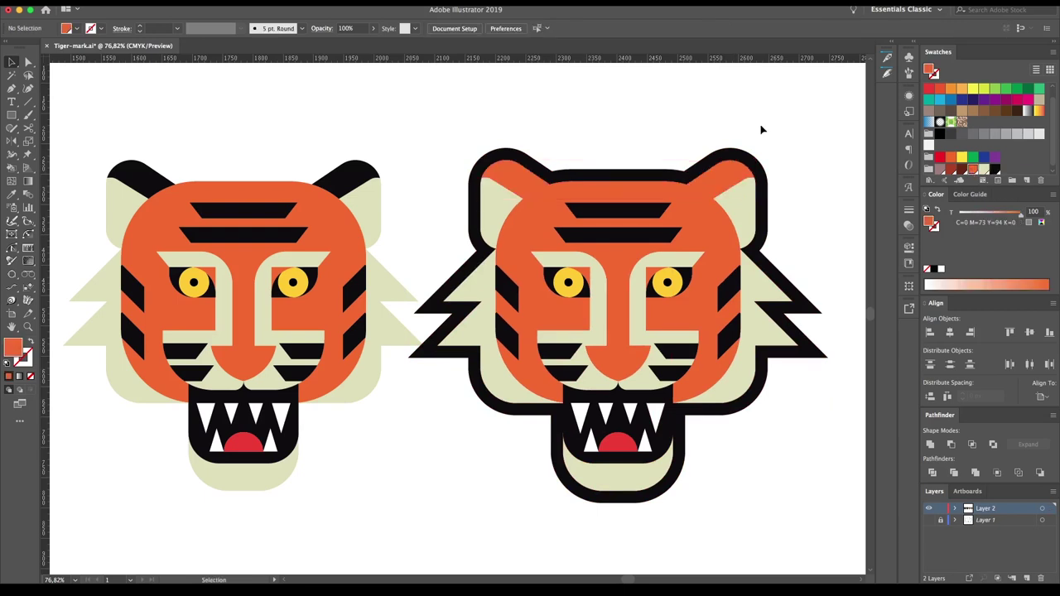
Inspect the black outline and cream side mane pieces while recentring the view.
{"action": "left_click", "coordinate": [804, 299]}
{"action": "left_click", "coordinate": [809, 243]}
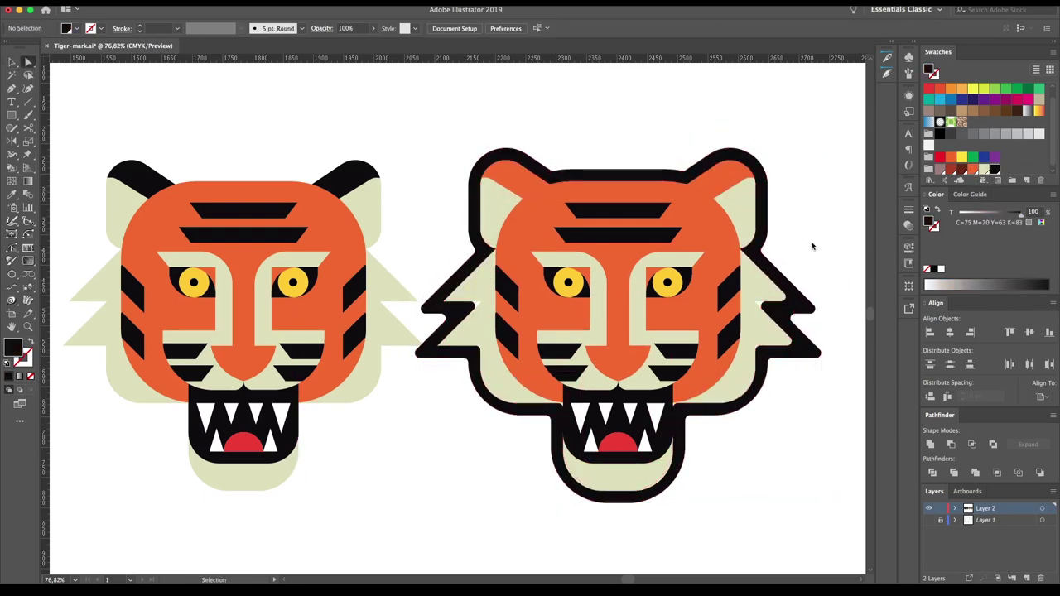
{"action": "left_click_drag", "start_coordinate": [806, 241], "coordinate": [763, 233]}
{"action": "left_click", "coordinate": [775, 340]}
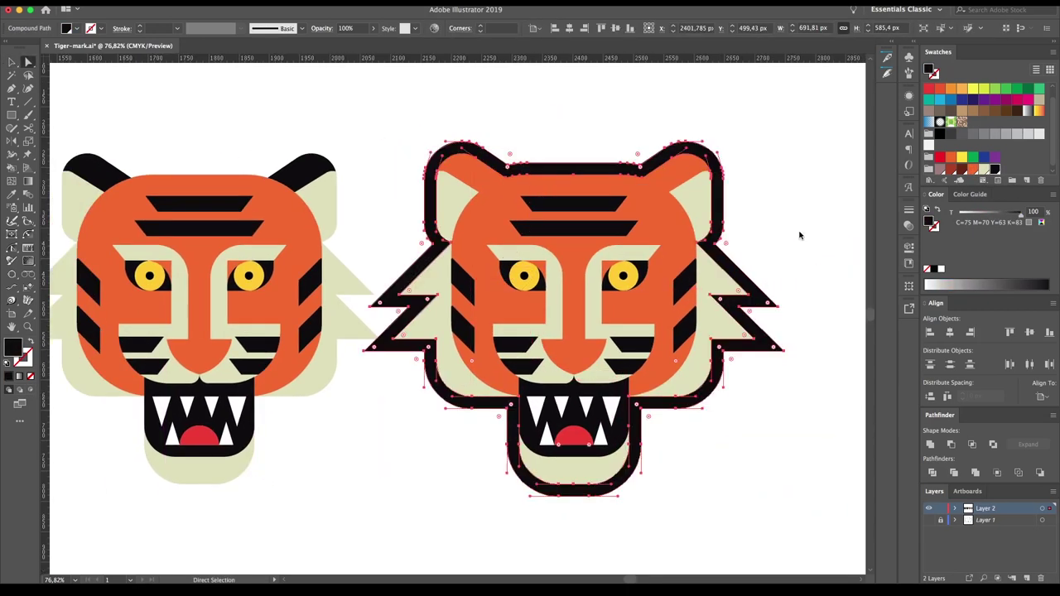
{"action": "left_click", "coordinate": [823, 206]}
{"action": "left_click_drag", "start_coordinate": [784, 198], "coordinate": [814, 210]}
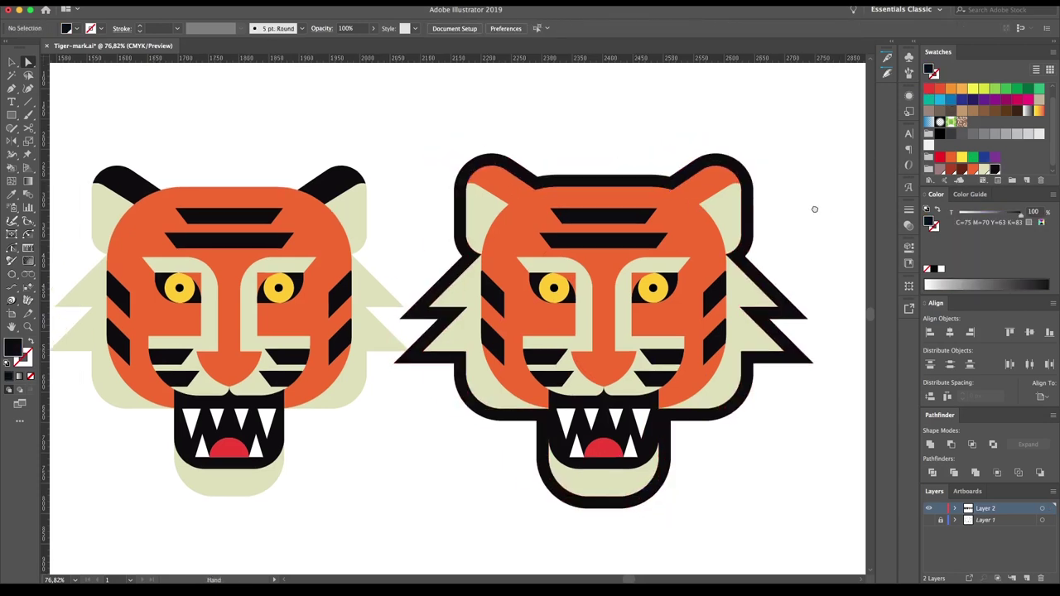
{"action": "key", "text": "v"}
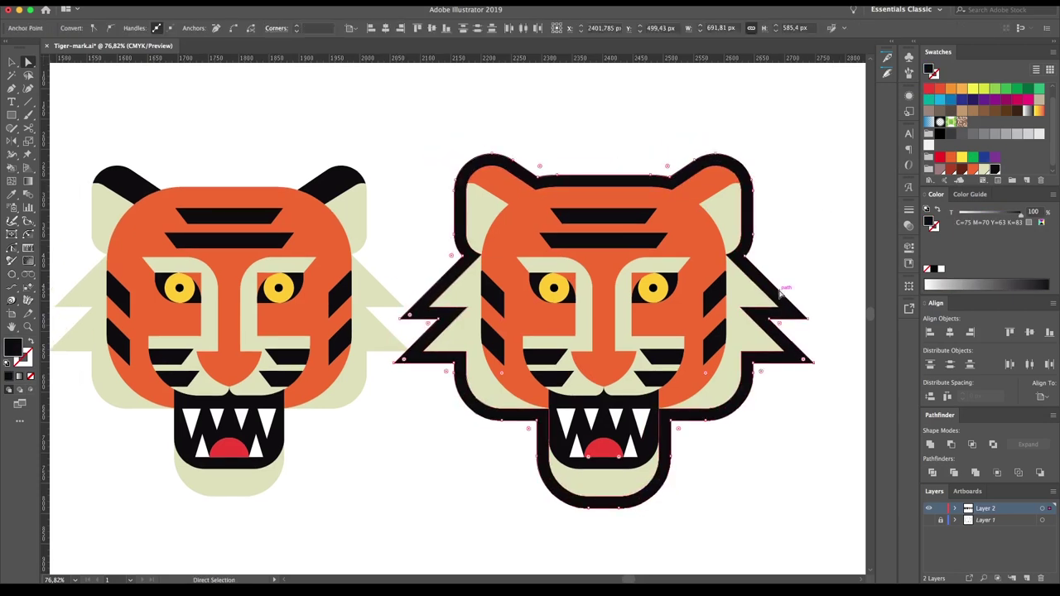
{"action": "key", "text": "a"}
{"action": "left_click", "coordinate": [769, 340]}
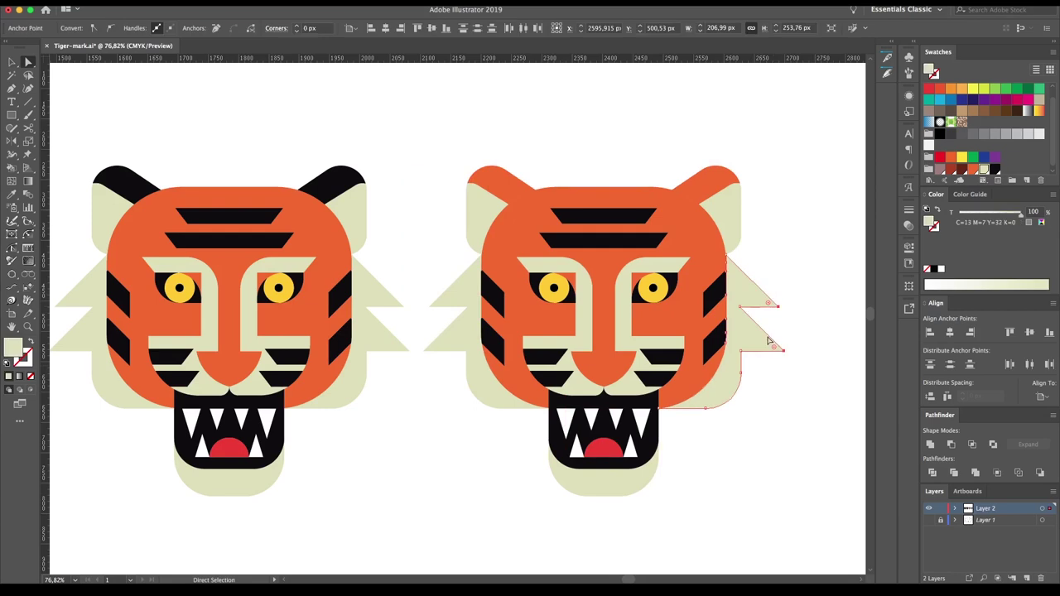
{"action": "key", "text": "v"}
Duplicate the orange-eared tiger to the right and Unite the copy into one silhouette.
{"action": "left_click_drag", "start_coordinate": [823, 300], "coordinate": [686, 485]}
{"action": "mouse_move", "coordinate": [570, 278]}
{"action": "left_mouse_down"}
{"action": "mouse_move", "coordinate": [638, 277]}
{"action": "mouse_move", "coordinate": [589, 274]}
{"action": "left_mouse_up"}
{"action": "left_click", "coordinate": [930, 444]}
{"action": "left_click", "coordinate": [137, 2]}
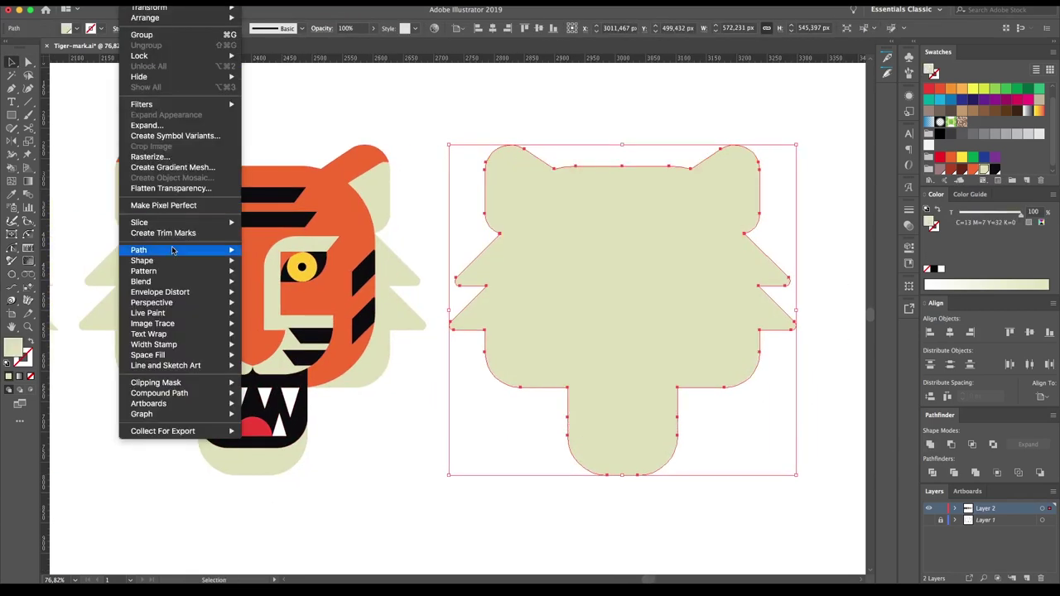
Apply Offset Path to the silhouette, then select the whole left tiger.
{"action": "left_click", "coordinate": [418, 332]}
{"action": "left_click", "coordinate": [579, 325]}
{"action": "left_click", "coordinate": [409, 170]}
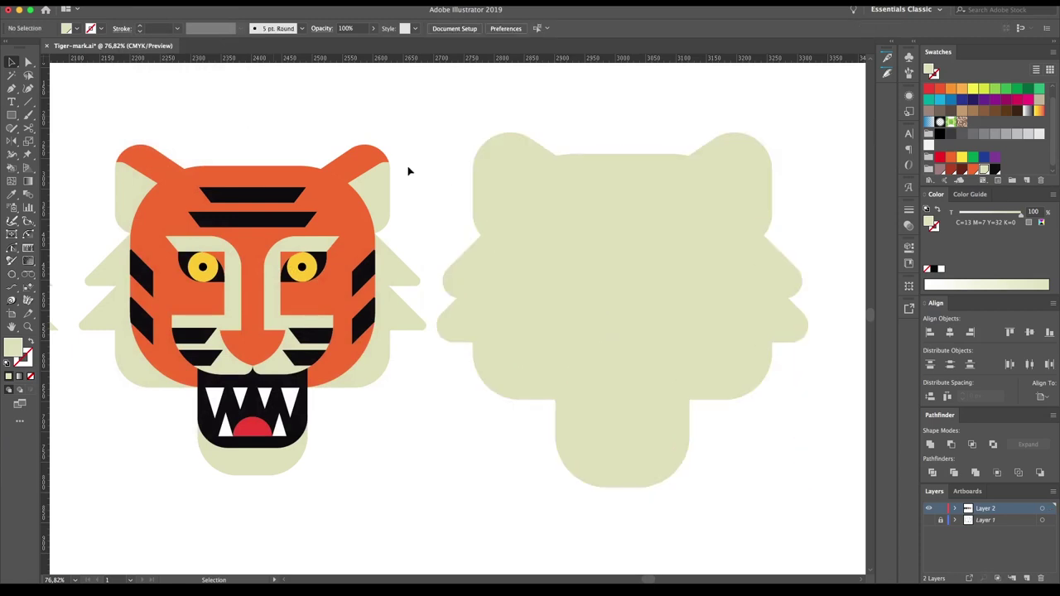
{"action": "left_click_drag", "start_coordinate": [418, 147], "coordinate": [94, 502]}
Place a tiger copy over the offset shape and fill the offset black after trying cream.
{"action": "mouse_move", "coordinate": [242, 348]}
{"action": "left_mouse_down"}
{"action": "mouse_move", "coordinate": [655, 348]}
{"action": "mouse_move", "coordinate": [614, 350]}
{"action": "left_mouse_up"}
{"action": "left_click", "coordinate": [775, 236]}
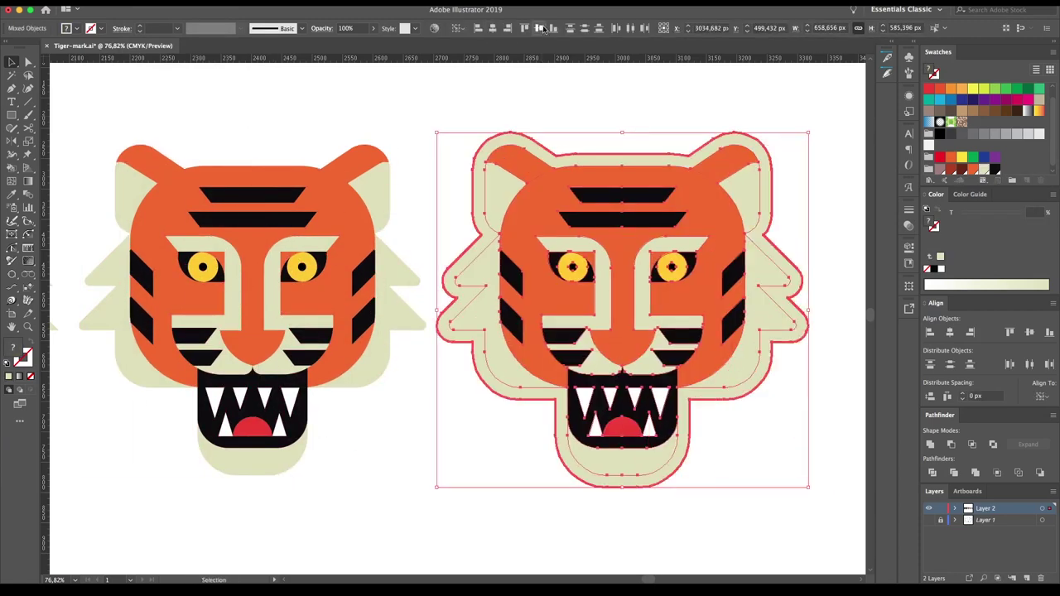
{"action": "left_click", "coordinate": [994, 170]}
{"action": "left_click", "coordinate": [832, 196]}
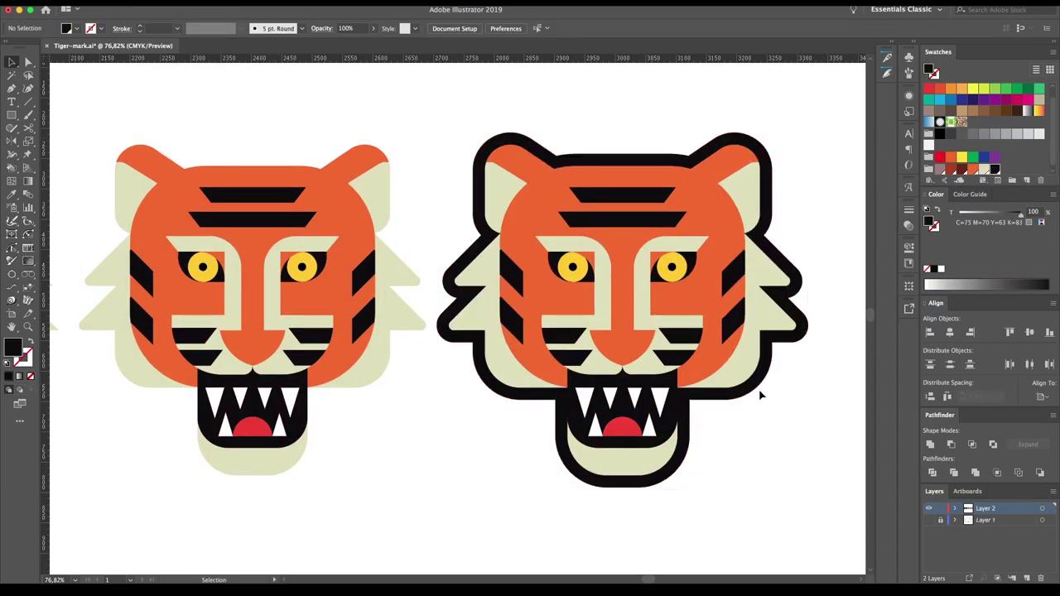
{"action": "left_click", "coordinate": [760, 396]}
{"action": "left_click", "coordinate": [951, 170]}
{"action": "left_click", "coordinate": [972, 170]}
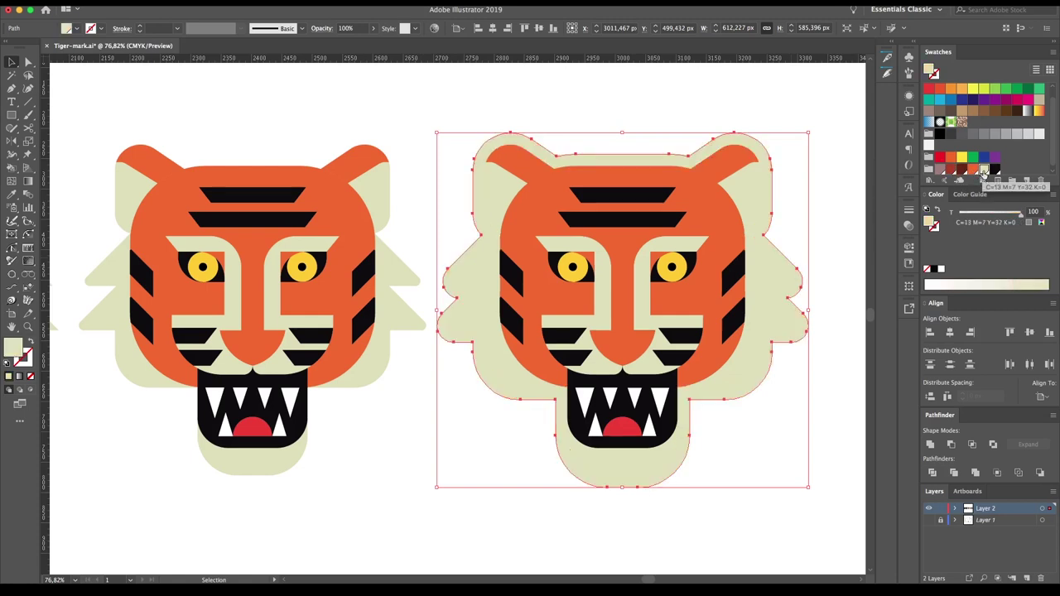
{"action": "key", "text": "ctrl+z"}
{"action": "key", "text": "ctrl+z"}
{"action": "key", "text": "ctrl+z"}
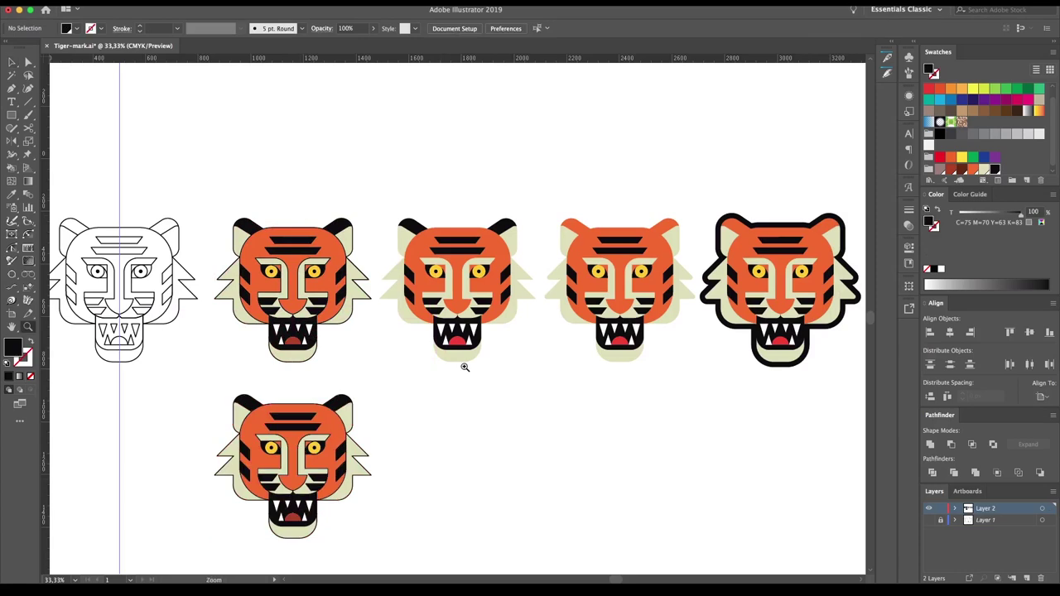
Select the outlined tiger group for a heavier stroke, then deselect it.
{"action": "left_click", "coordinate": [139, 25]}
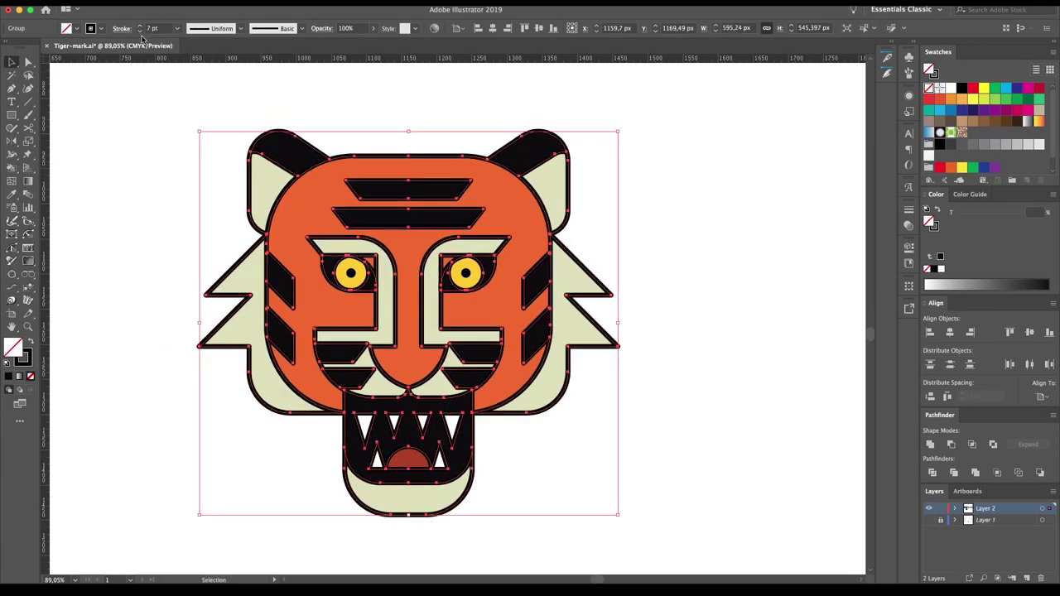
{"action": "left_click", "coordinate": [137, 121]}
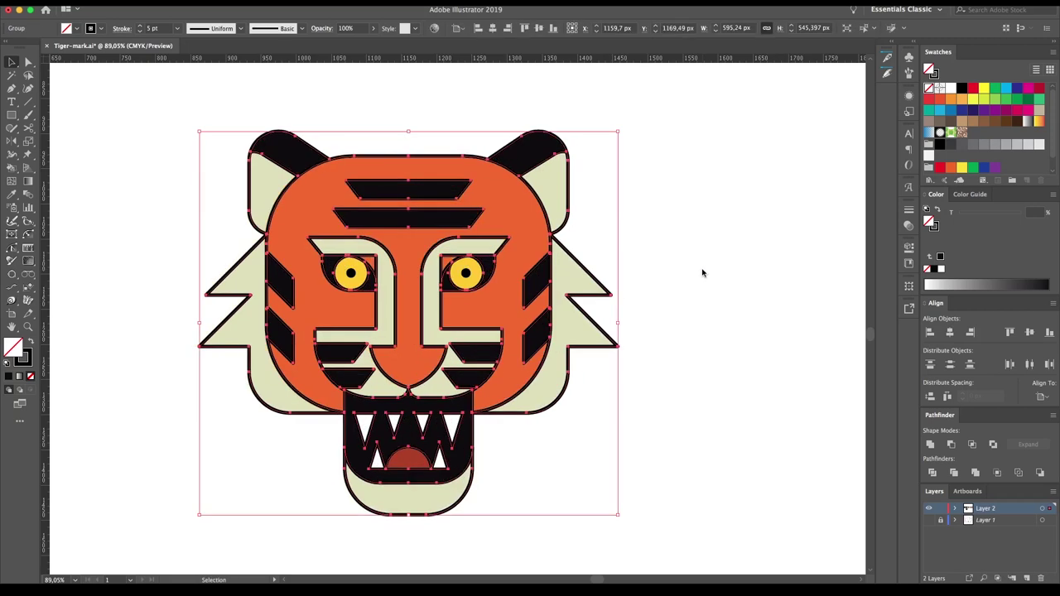